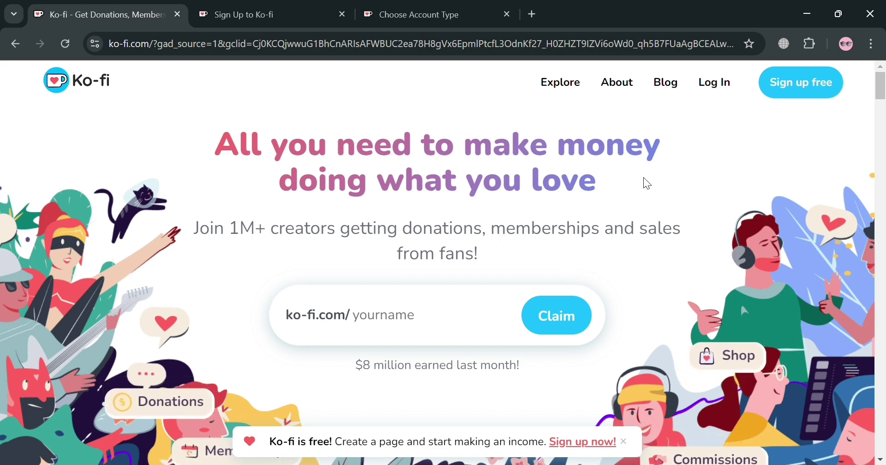
Step: Switch to the Ko-fi sign-up page
scroll(632, 207, "down", 1)
scroll(635, 207, "down", 5)
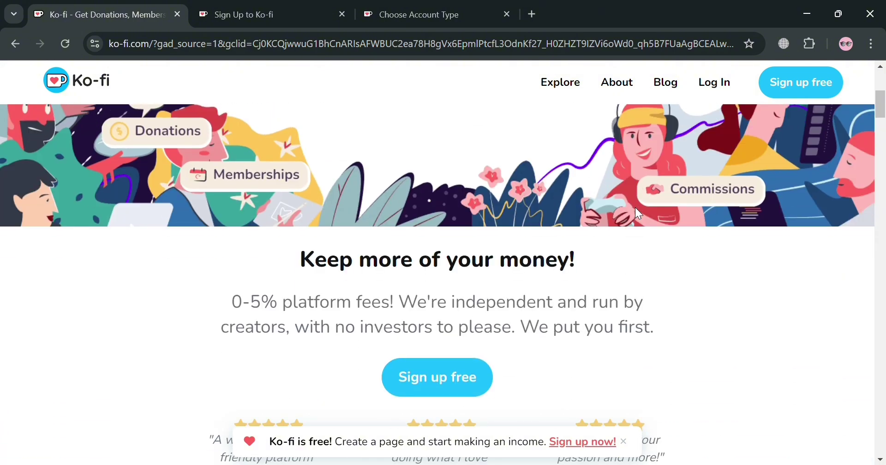
scroll(635, 207, "down", 4)
scroll(683, 208, "down", 5)
scroll(679, 208, "down", 5)
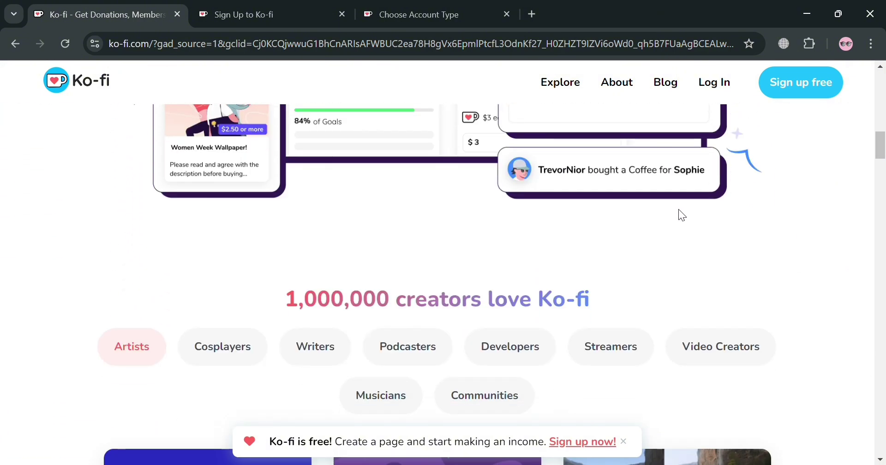
scroll(684, 217, "down", 6)
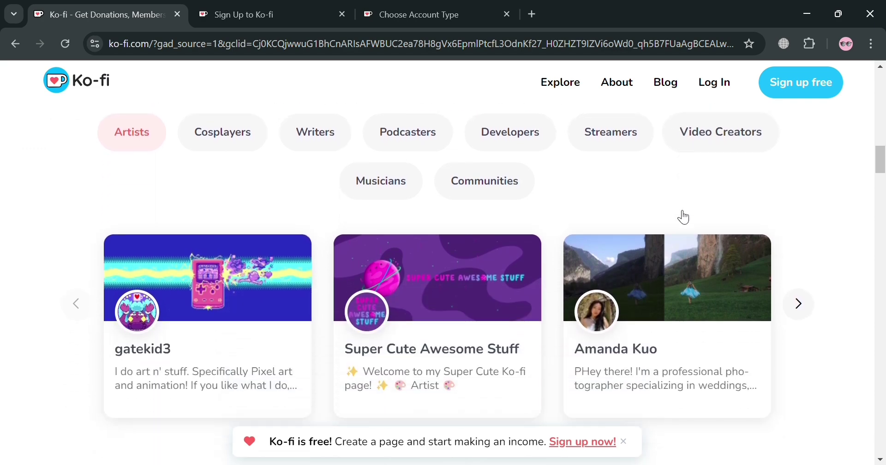
scroll(681, 216, "down", 1)
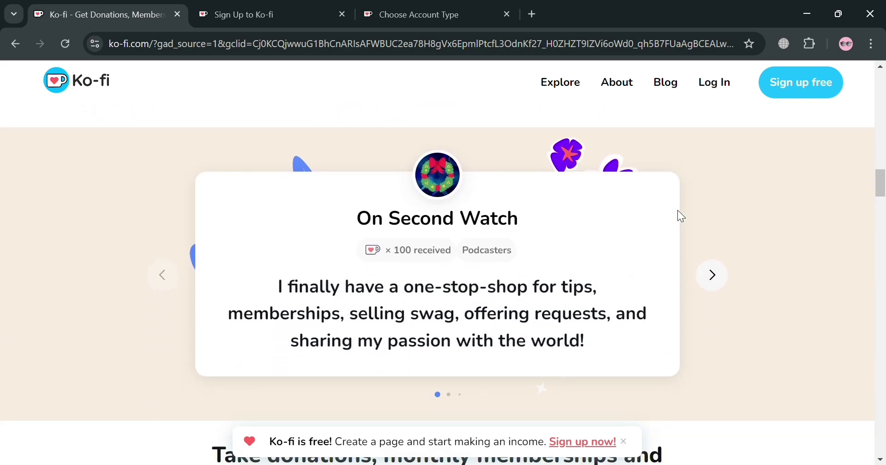
scroll(681, 215, "down", 1)
scroll(681, 216, "down", 15)
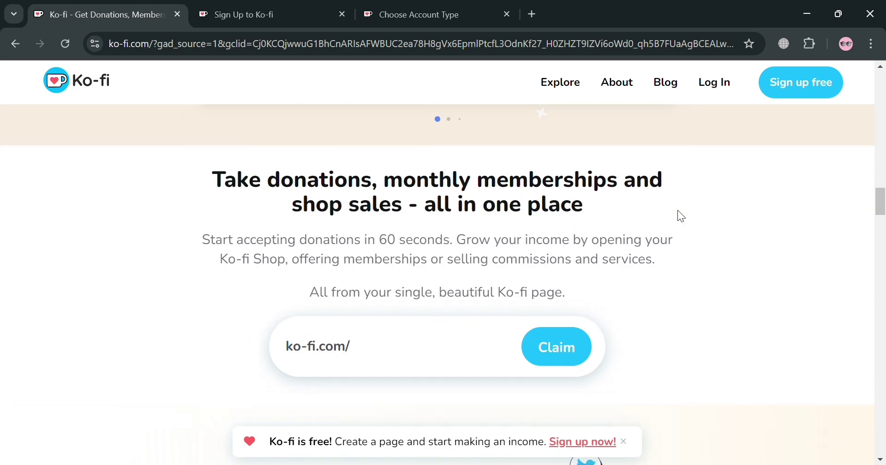
scroll(679, 216, "down", 20)
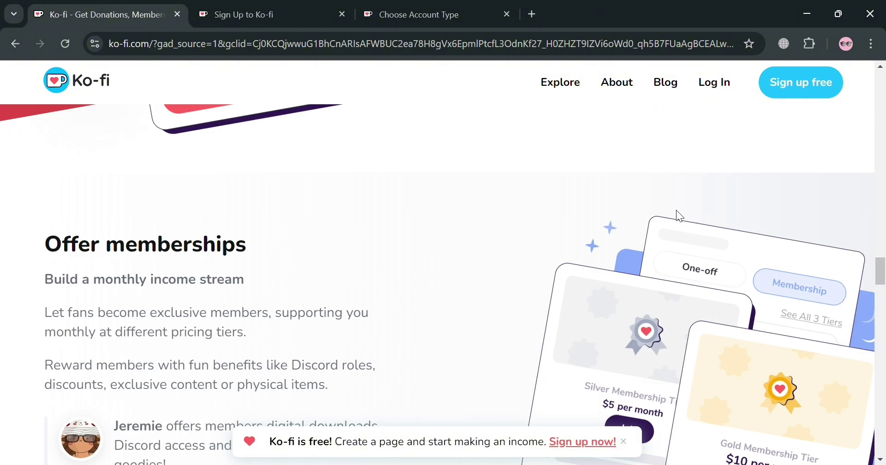
scroll(681, 221, "down", 20)
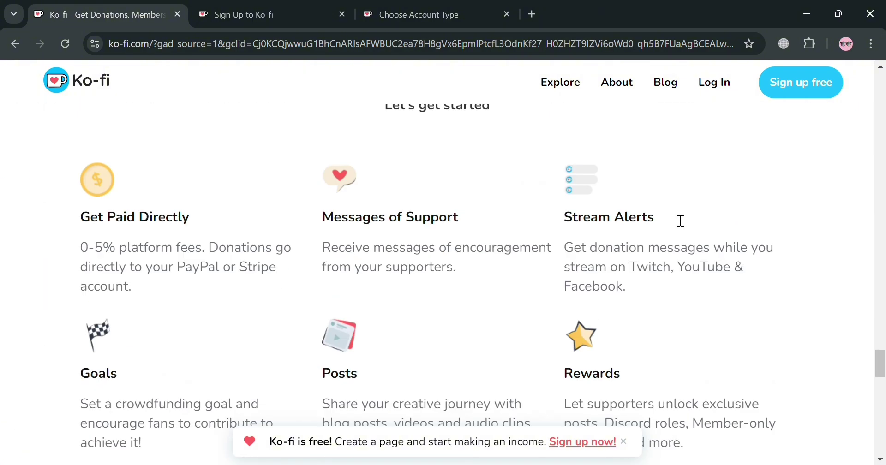
scroll(674, 214, "down", 5)
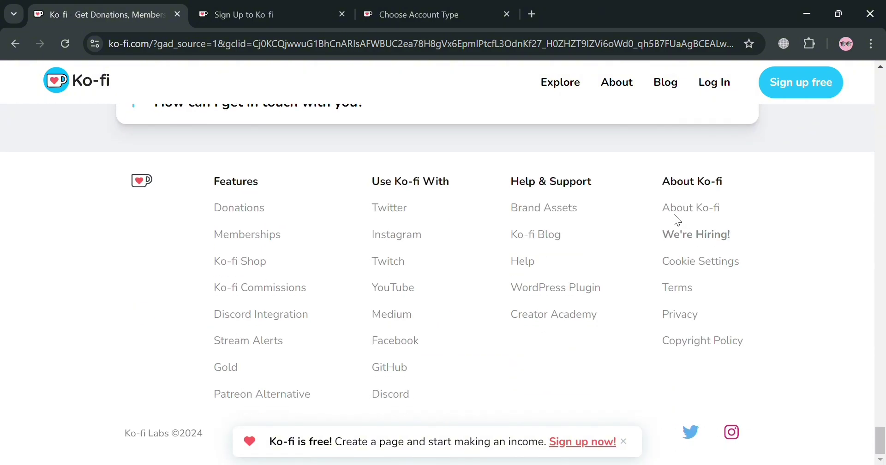
scroll(674, 217, "up", 9)
scroll(674, 214, "up", 11)
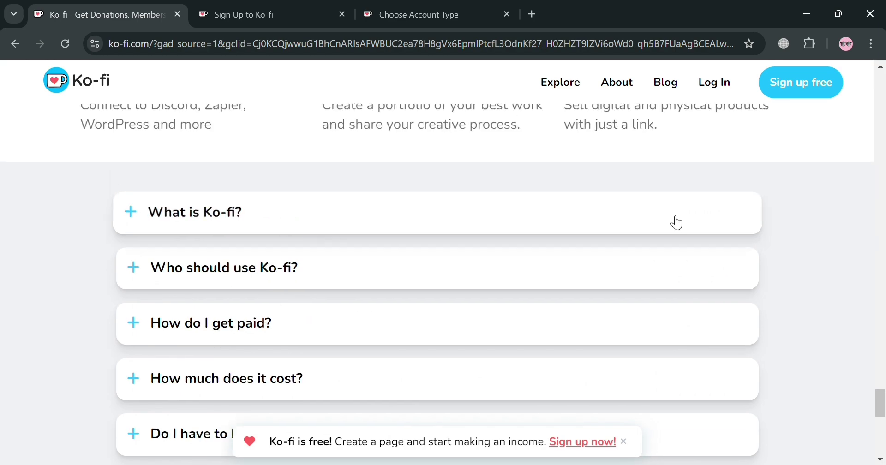
scroll(776, 231, "up", 10)
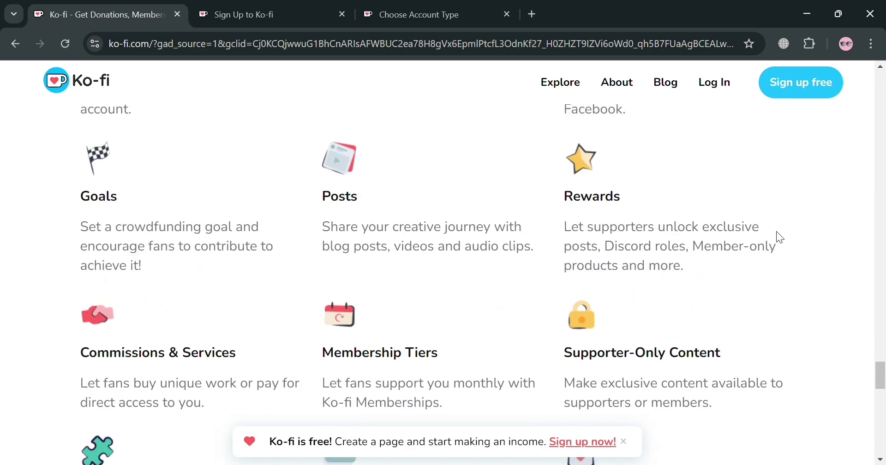
scroll(785, 288, "up", 10)
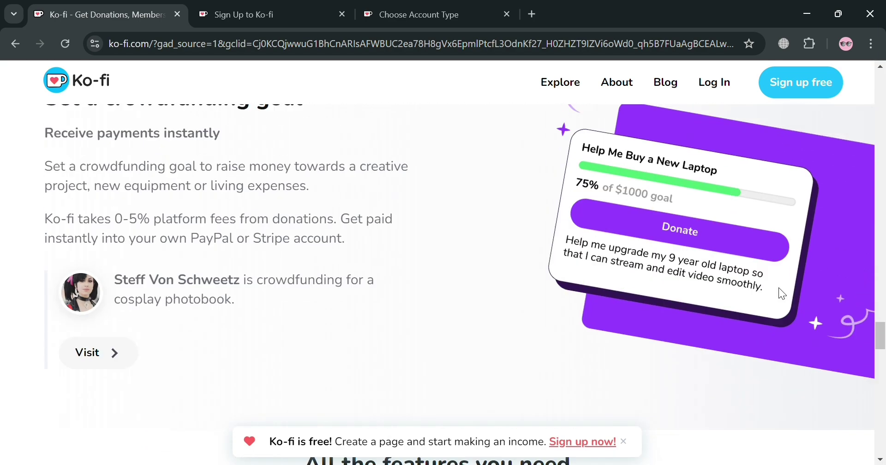
scroll(782, 293, "up", 8)
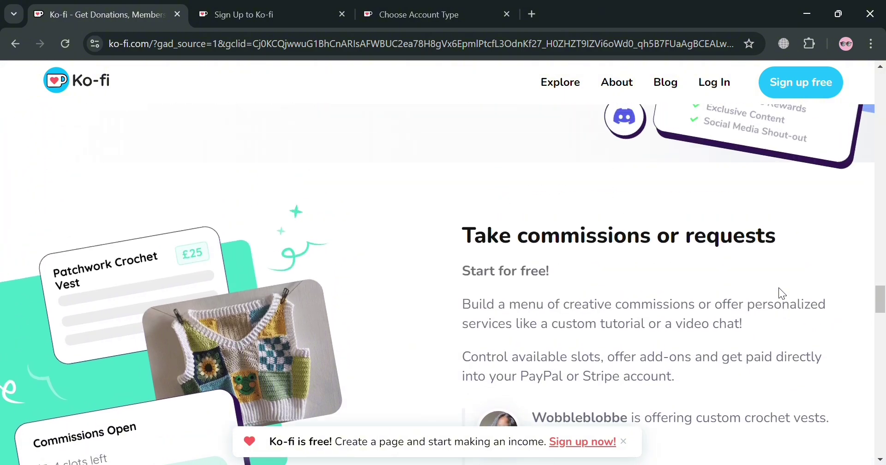
scroll(780, 288, "up", 10)
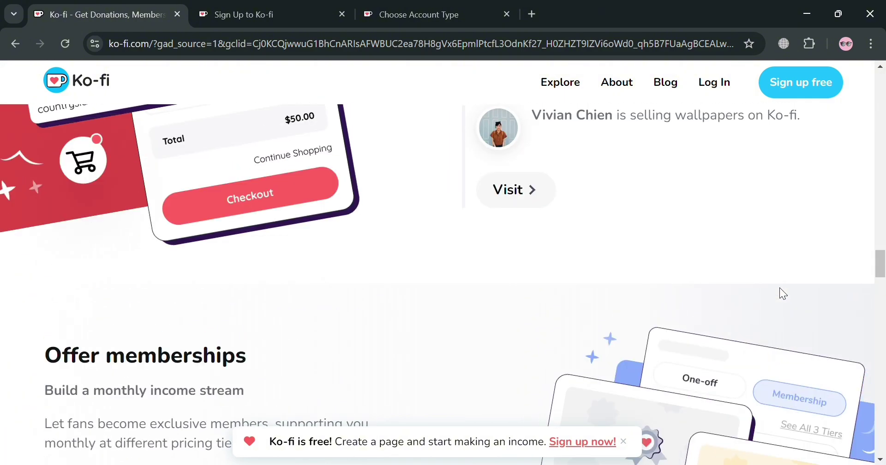
scroll(780, 290, "up", 10)
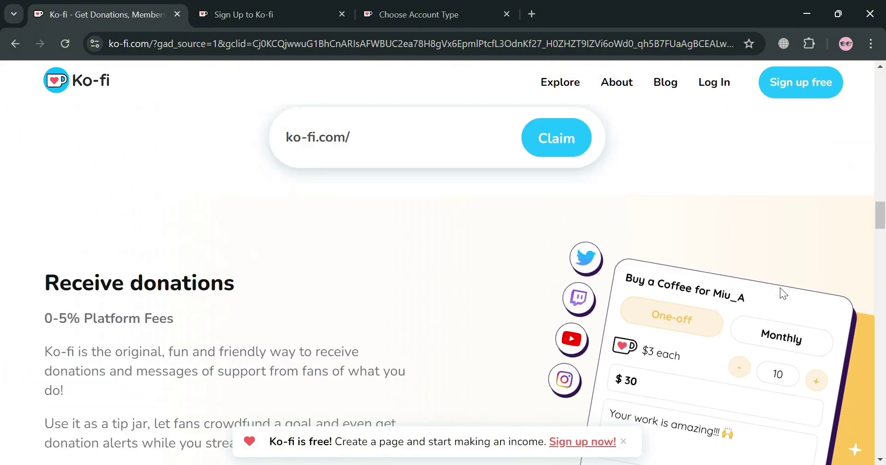
scroll(783, 293, "up", 10)
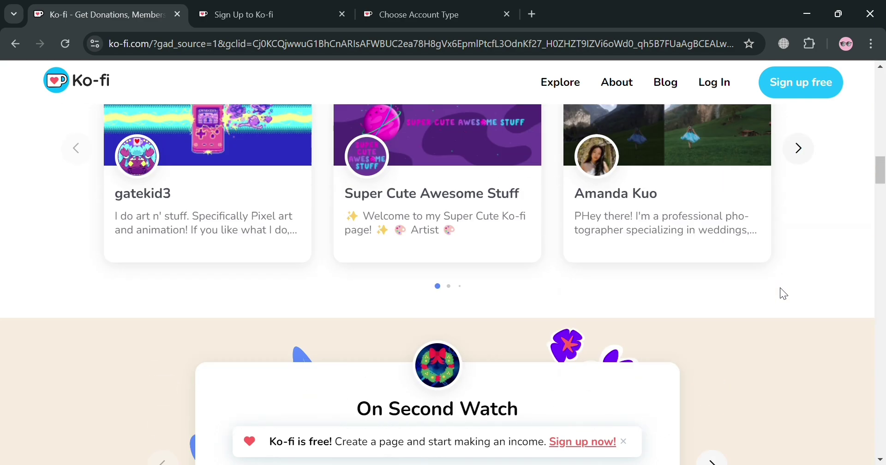
scroll(782, 292, "up", 10)
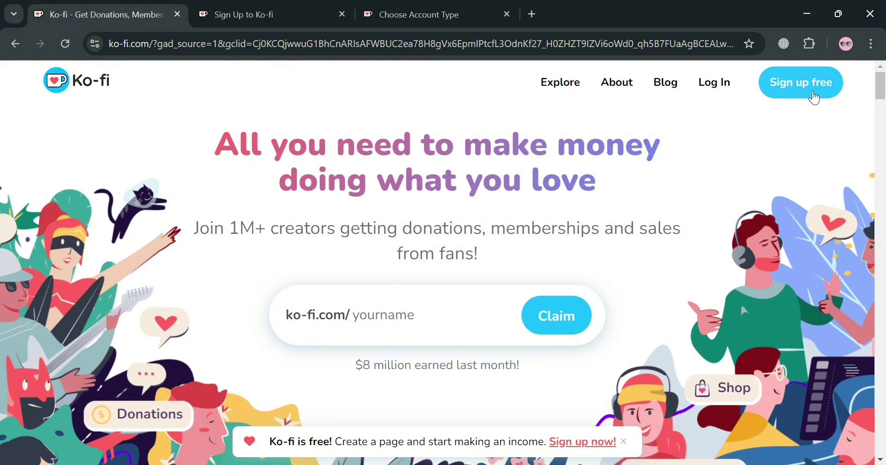
left_click(250, 6)
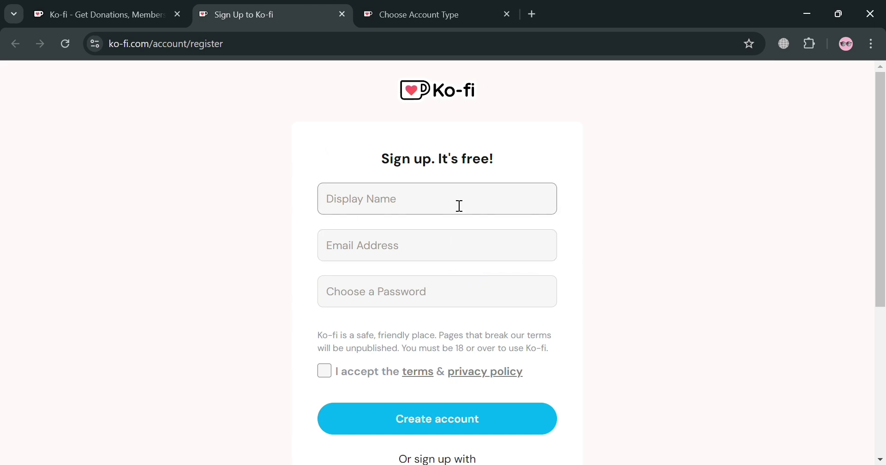
scroll(455, 203, "down", 2)
scroll(452, 198, "down", 4)
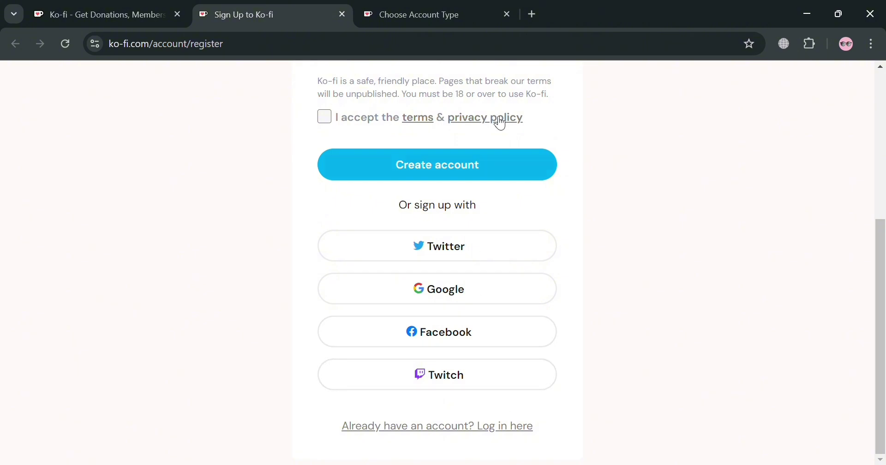
Step: Choose Make money on Ko-fi with Sell products only, no donations, and keep the suggested username
left_click(433, 21)
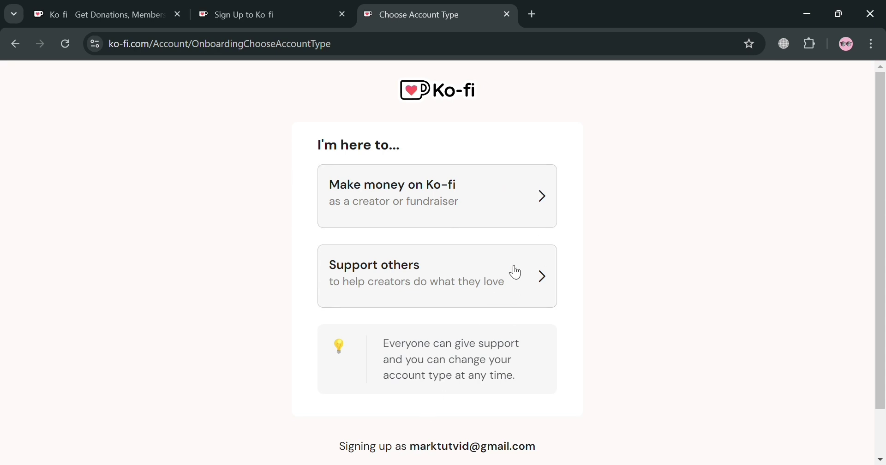
left_click(536, 209)
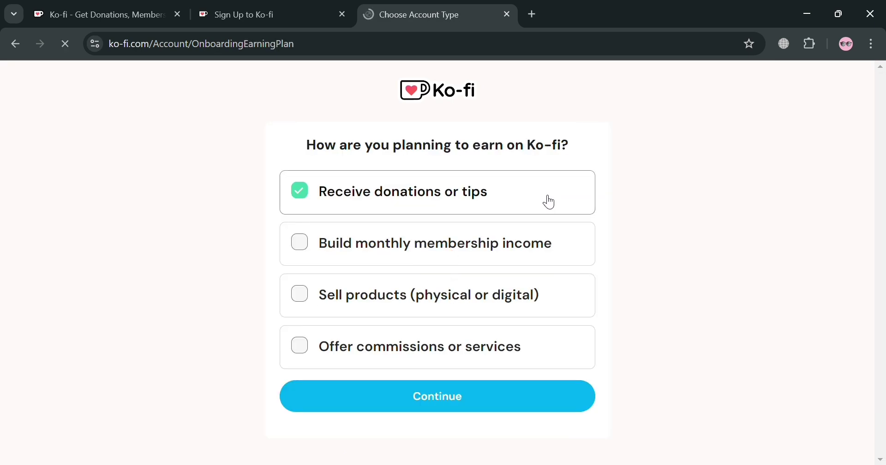
left_click(301, 303)
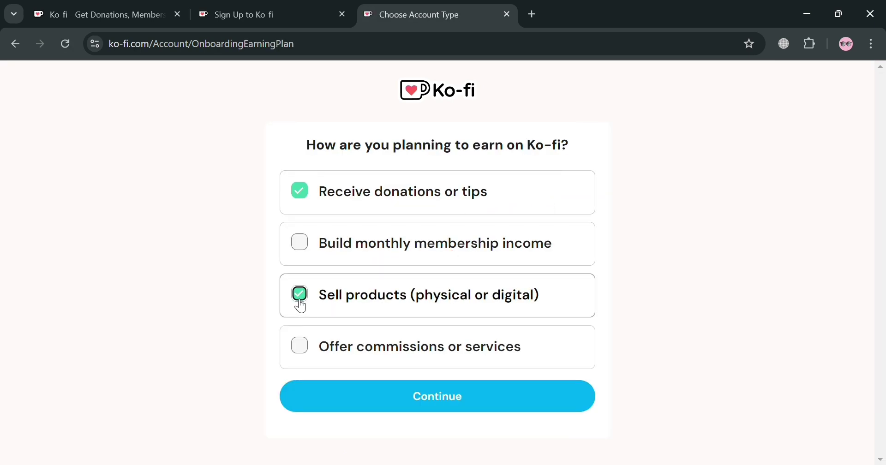
left_click(309, 201)
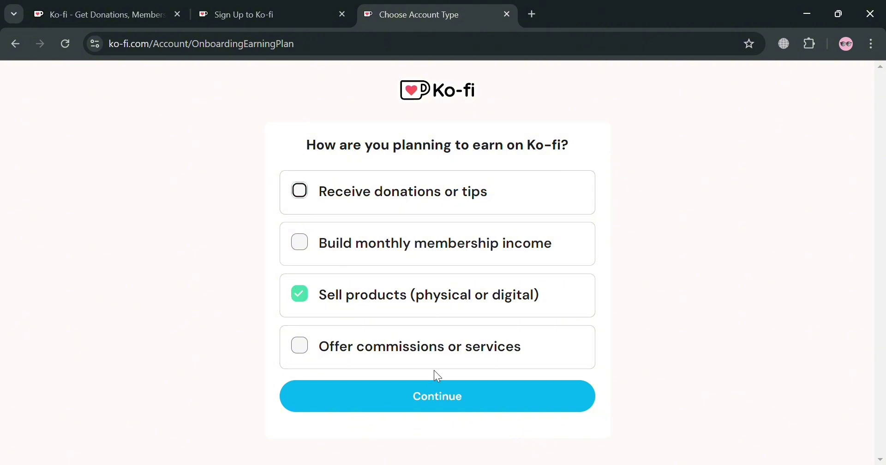
left_click(445, 405)
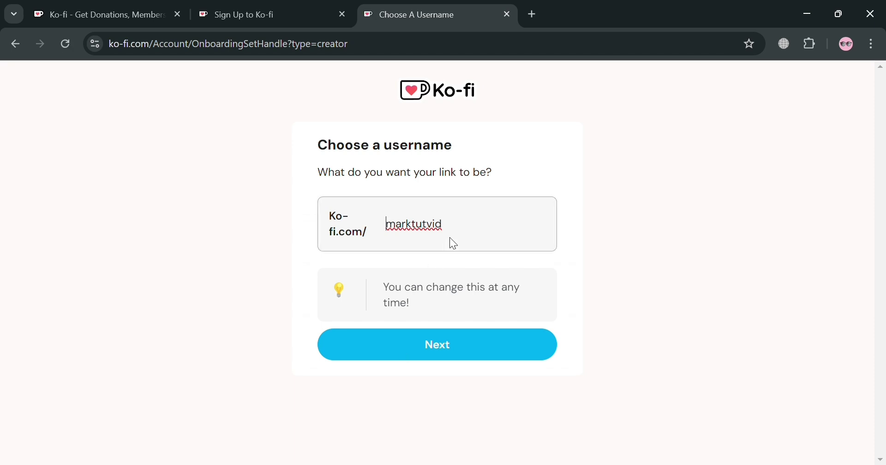
left_click(408, 306)
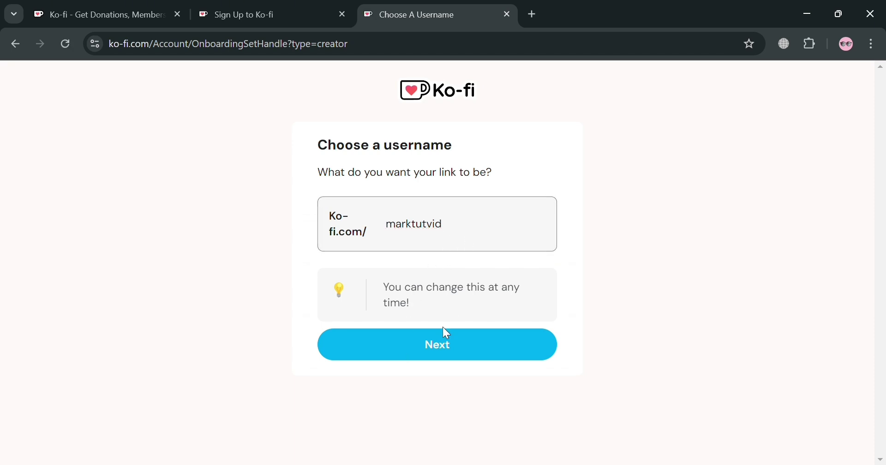
left_click(450, 353)
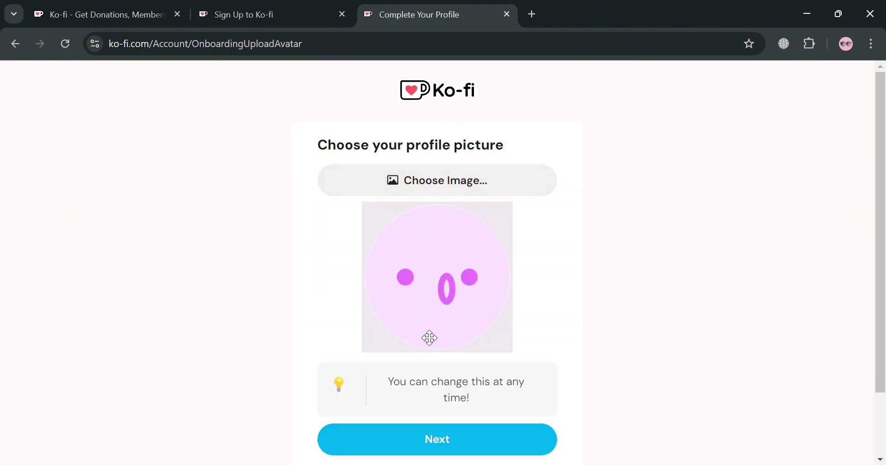
Step: Skip the profile picture and pick Commissions, Food & Drink and Health & Fitness as interests
left_click(420, 440)
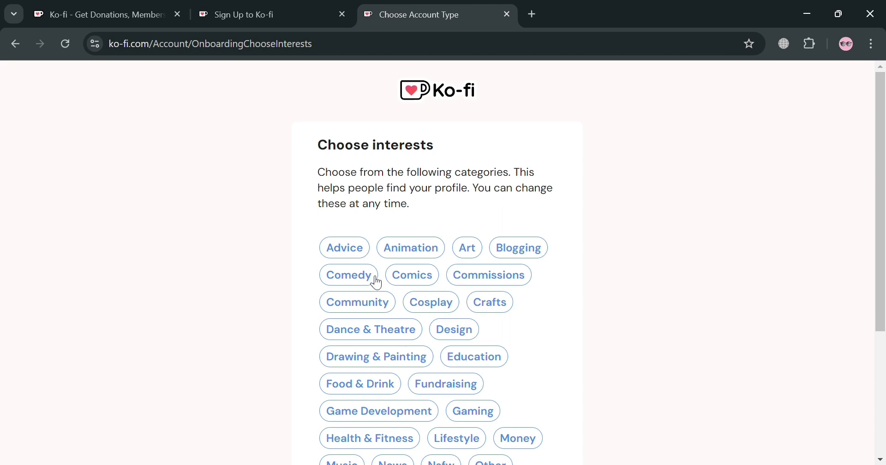
left_click(517, 282)
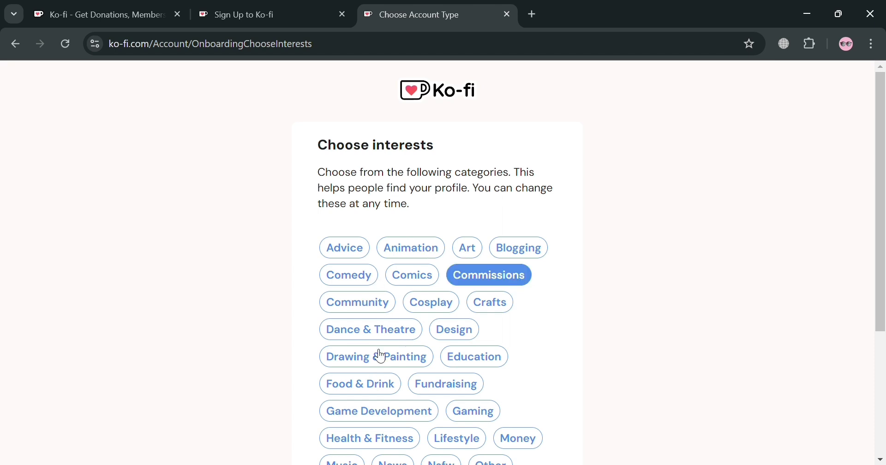
left_click(372, 392)
scroll(371, 391, "down", 3)
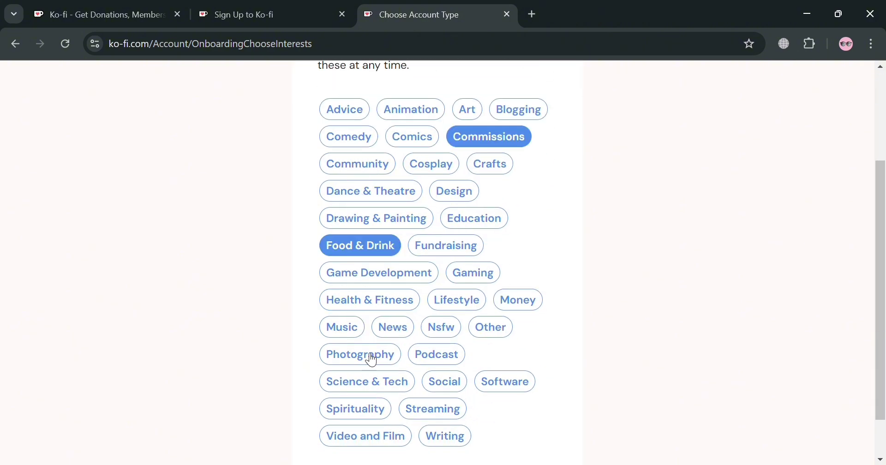
left_click(364, 306)
scroll(369, 323, "down", 1)
left_click(448, 443)
Step: Submit the bio 'I'm content creator of logo and graphic design'
left_click(424, 294)
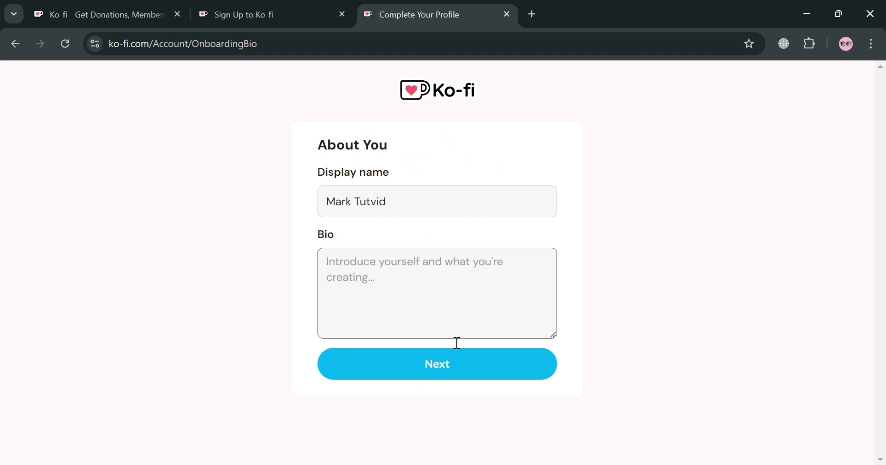
type("I'm content creator of logo")
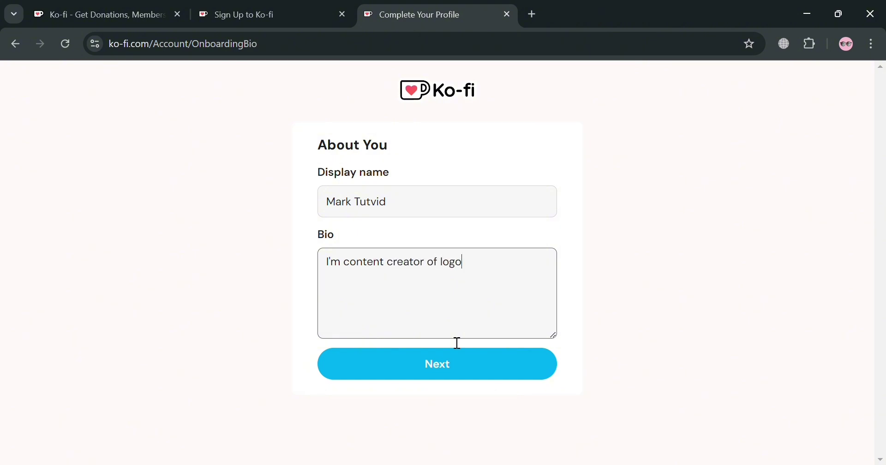
type("and graphic design")
left_click(528, 370)
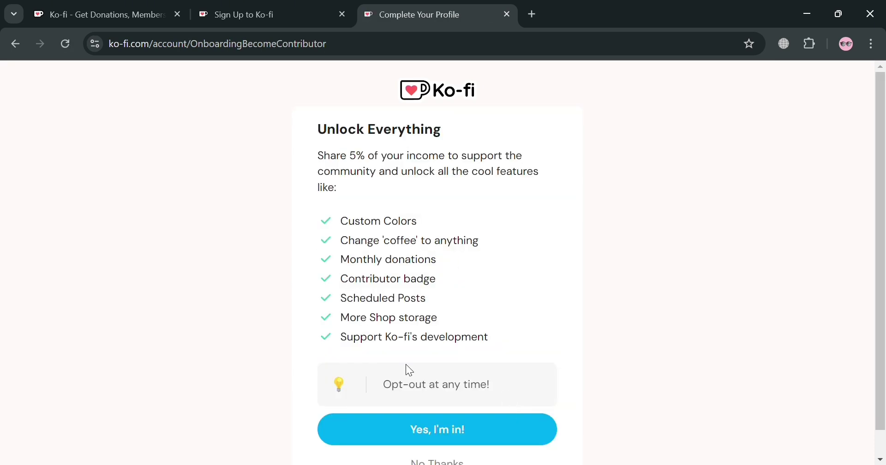
Step: Review the unlocked features and agree to share 5% of income as a contributor
scroll(460, 370, "down", 1)
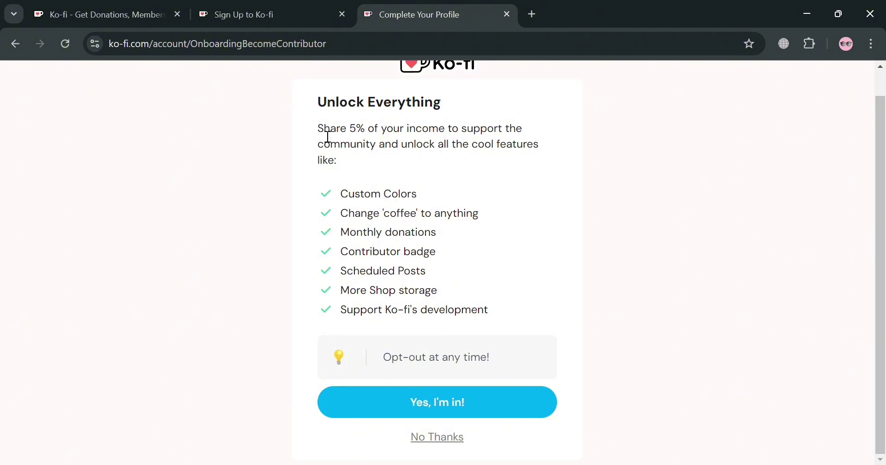
double_click(356, 132)
left_click(459, 146)
left_click_drag(340, 194, 422, 198)
left_click_drag(340, 214, 492, 311)
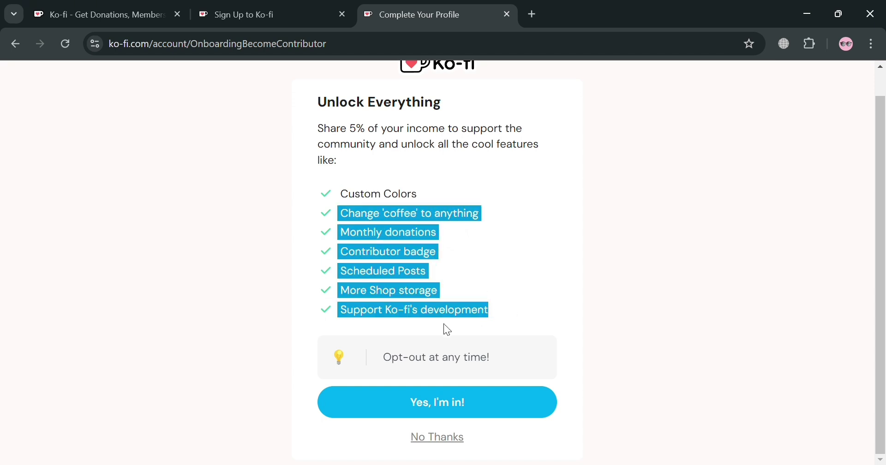
left_click(490, 301)
left_click(435, 415)
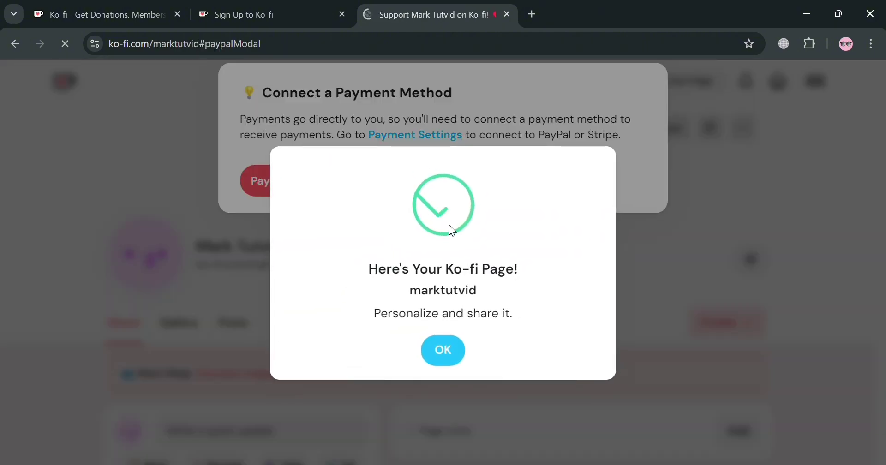
Step: Dismiss the welcome message and begin connecting PayPal from Payment Settings
left_click(442, 351)
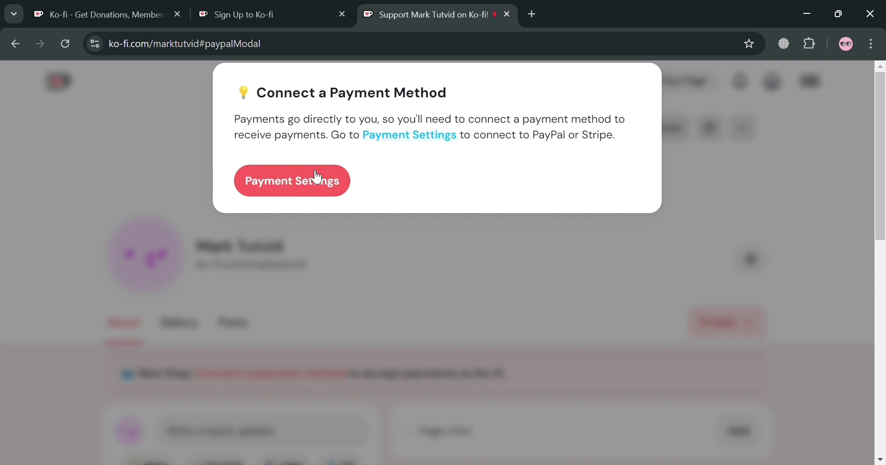
left_click(295, 192)
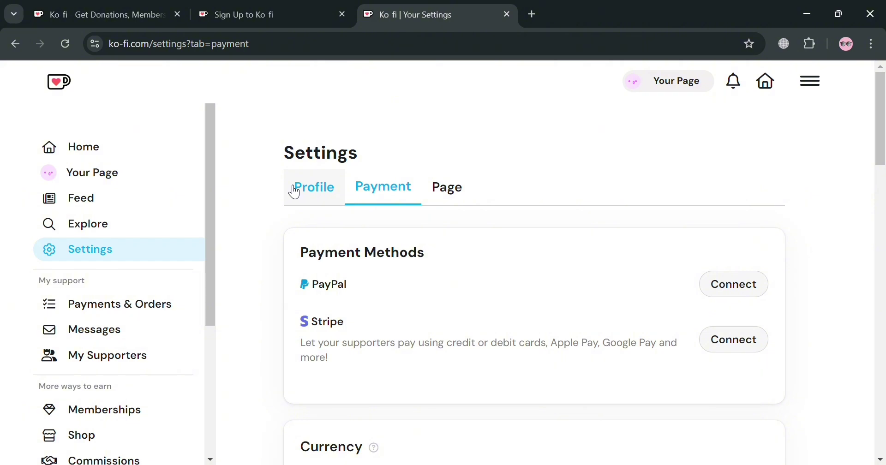
scroll(594, 286, "down", 5)
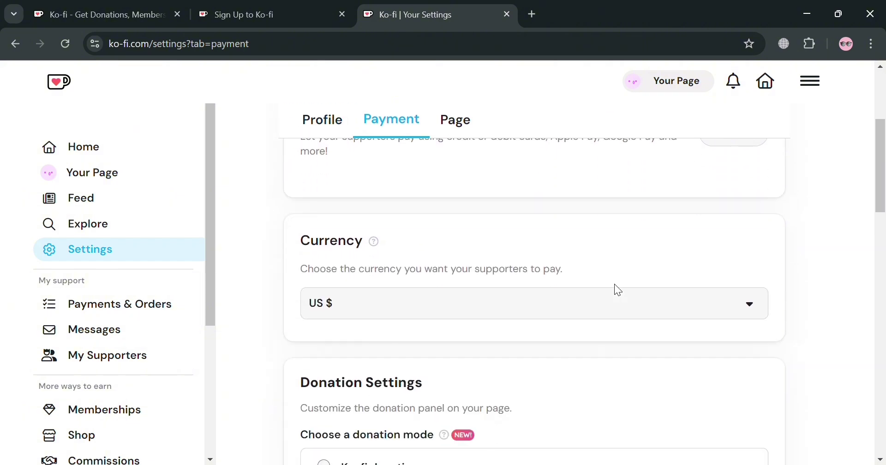
scroll(618, 295, "up", 3)
scroll(630, 304, "down", 5)
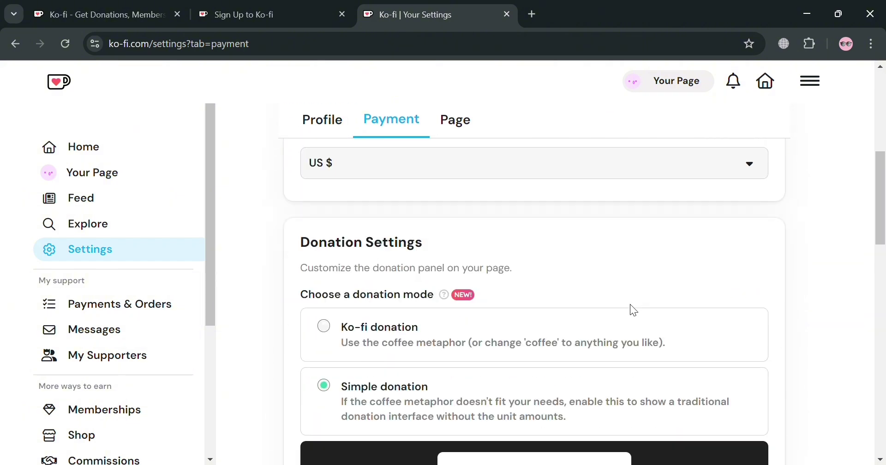
scroll(630, 309, "up", 5)
left_click(747, 224)
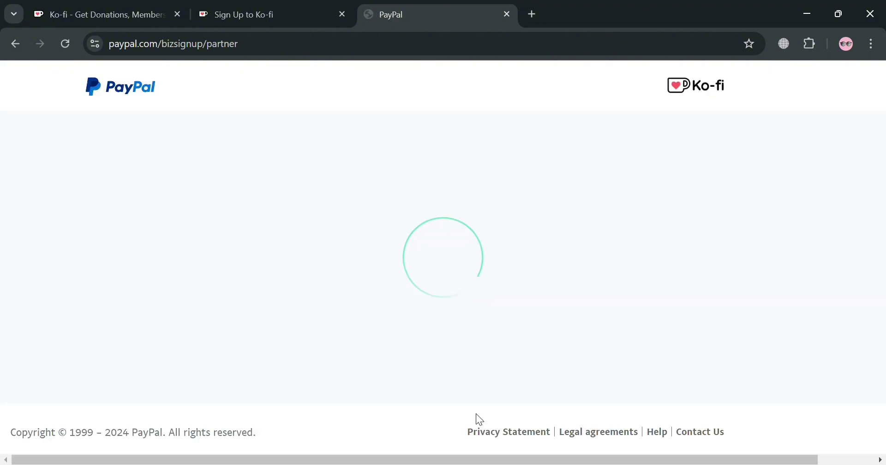
Step: Select the prefilled email on PayPal's page, then go back to Ko-fi's Payment settings
scroll(460, 418, "down", 4)
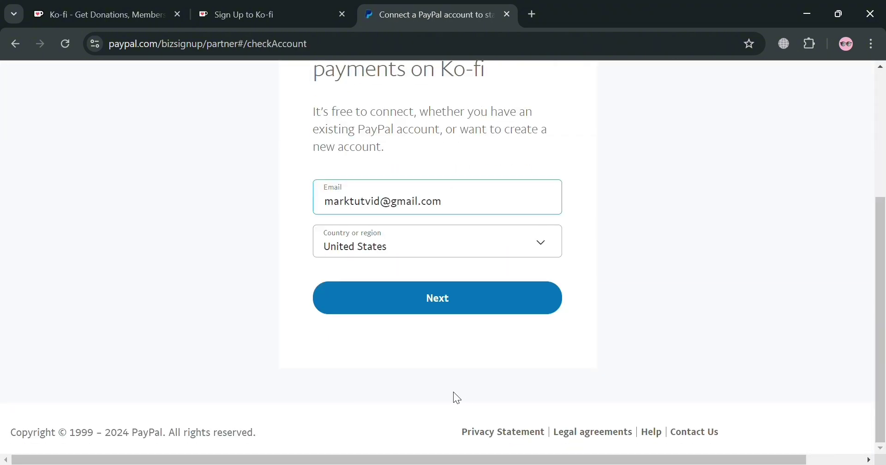
triple_click(476, 216)
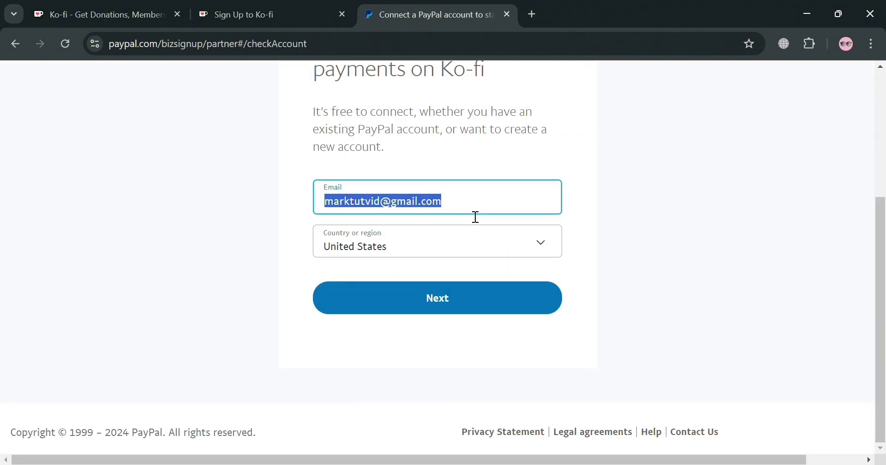
scroll(475, 317, "up", 4)
scroll(473, 318, "down", 3)
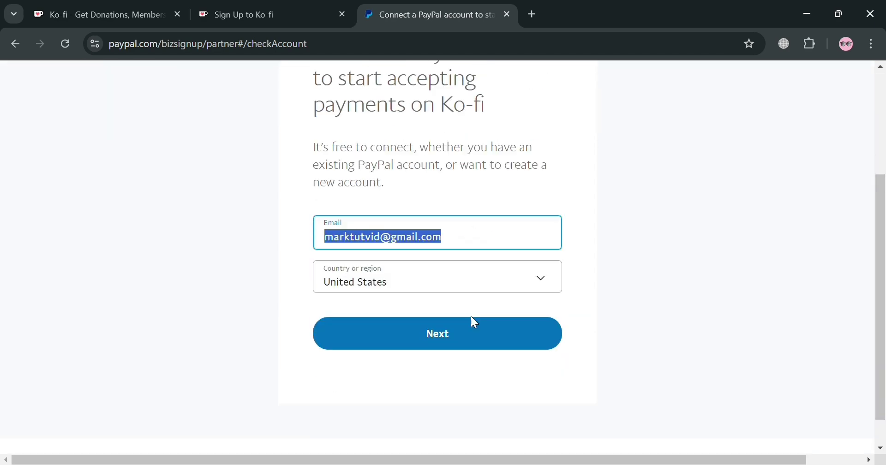
scroll(469, 328, "down", 1)
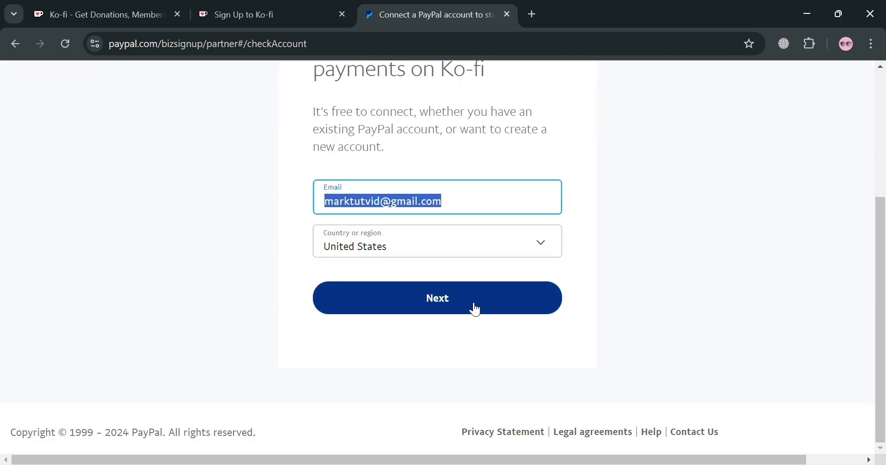
scroll(472, 264, "up", 3)
key("alt+Left")
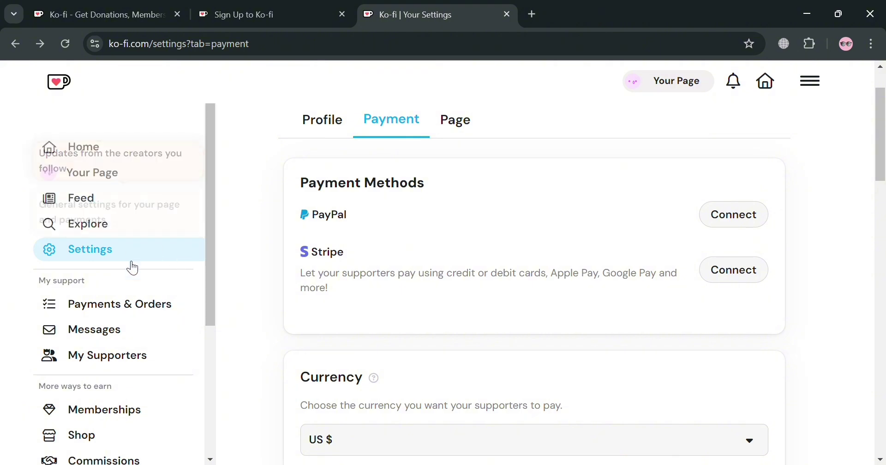
Step: Open the Home dashboard, decline browser notifications, and look over the getting-started checklist
scroll(127, 365, "down", 2)
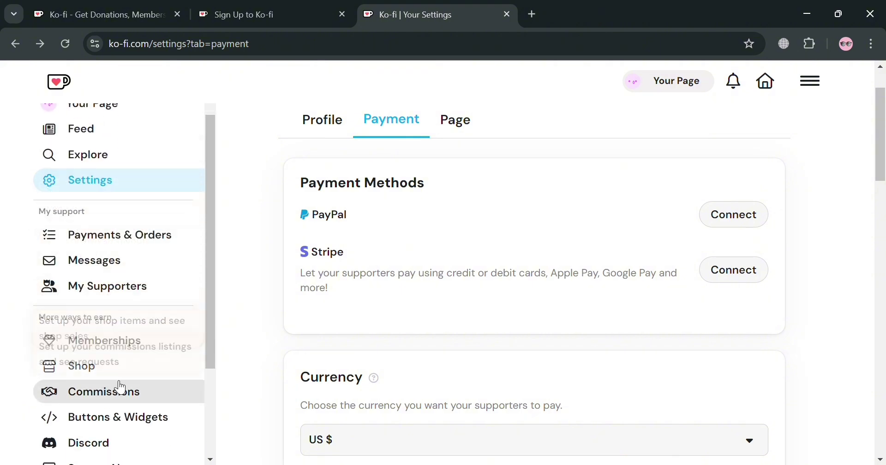
scroll(116, 397, "down", 2)
scroll(81, 231, "up", 2)
scroll(83, 203, "up", 2)
left_click(97, 157)
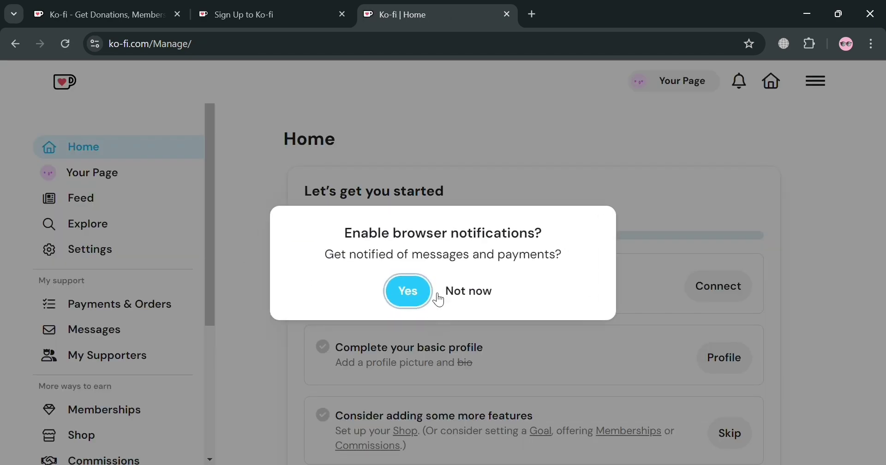
left_click(476, 297)
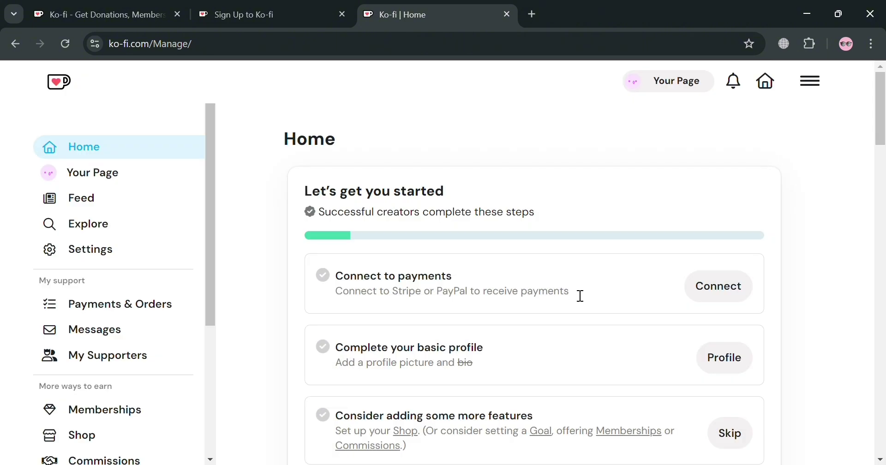
scroll(599, 289, "down", 6)
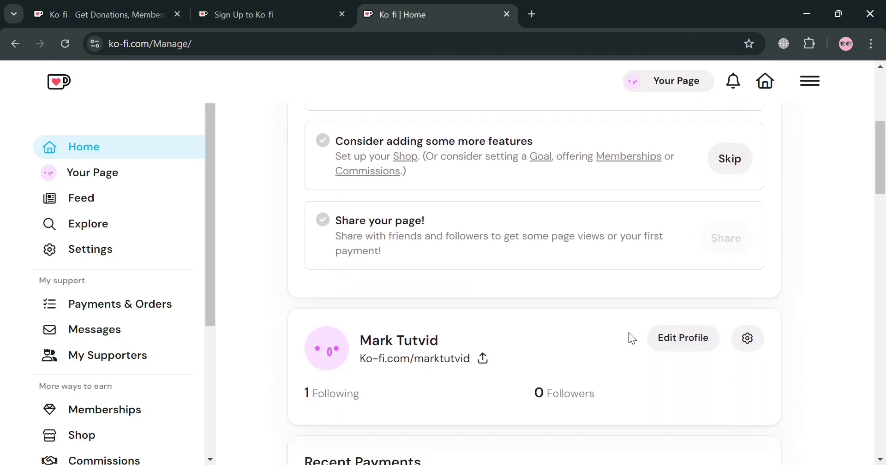
scroll(682, 320, "down", 6)
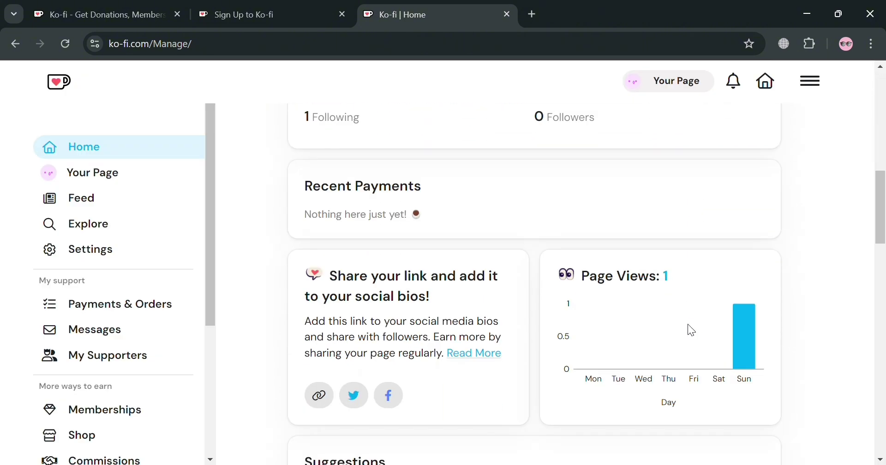
scroll(690, 330, "up", 5)
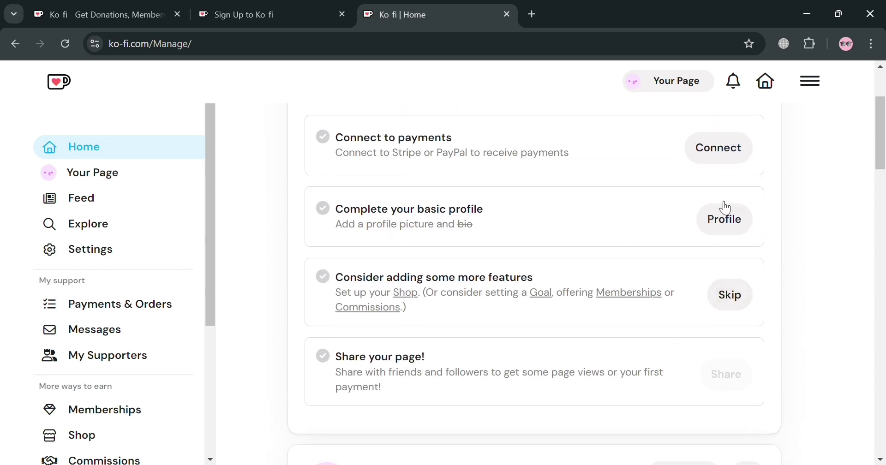
scroll(721, 226, "up", 3)
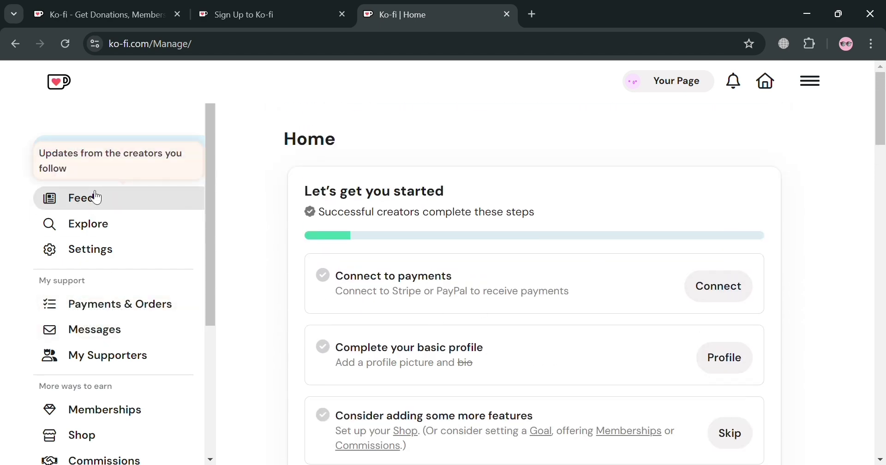
scroll(119, 369, "down", 1)
scroll(115, 405, "down", 3)
scroll(111, 403, "up", 4)
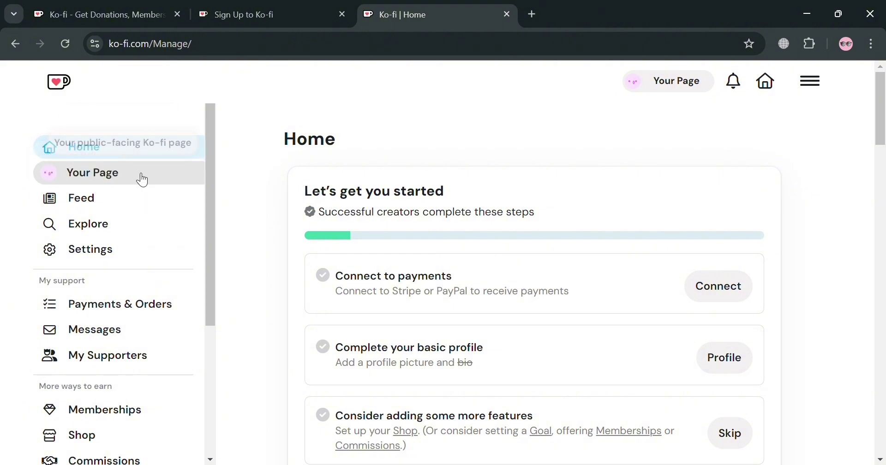
Step: Open Your Page and dismiss the connect-payment reminder
left_click(160, 171)
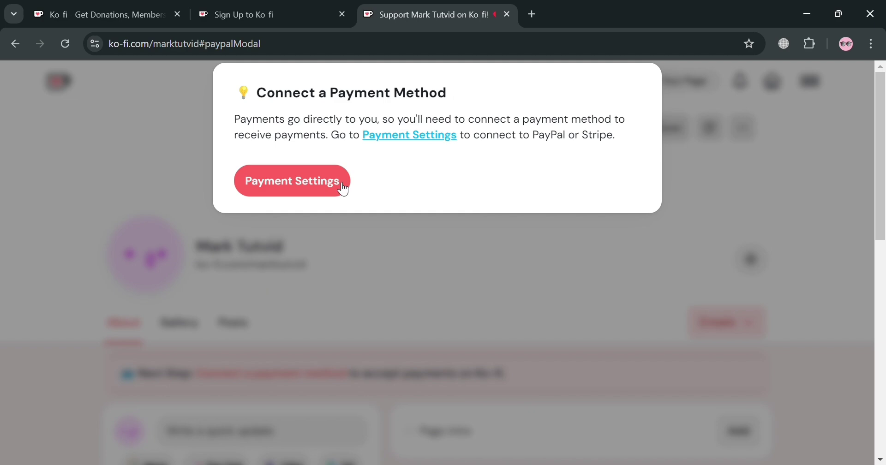
left_click(566, 240)
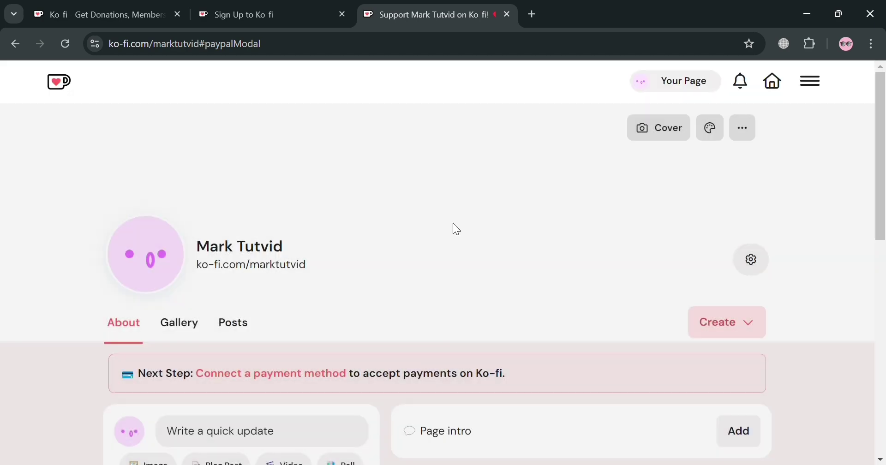
scroll(295, 346, "down", 3)
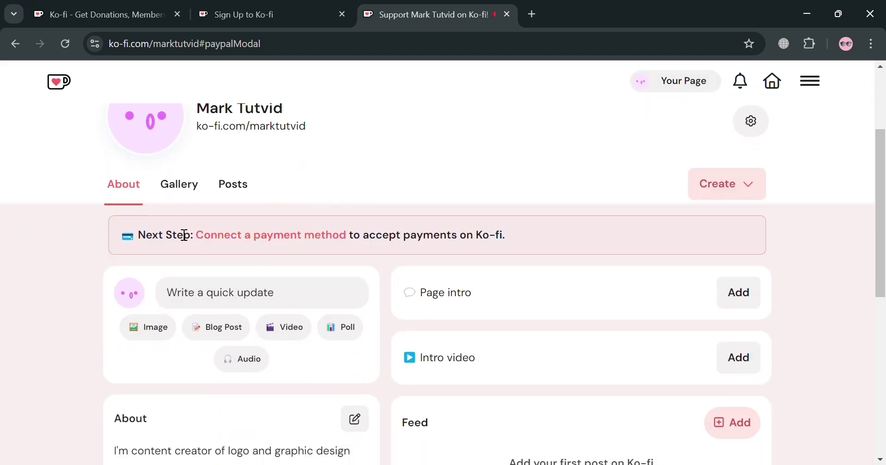
scroll(344, 330, "down", 3)
scroll(450, 295, "down", 3)
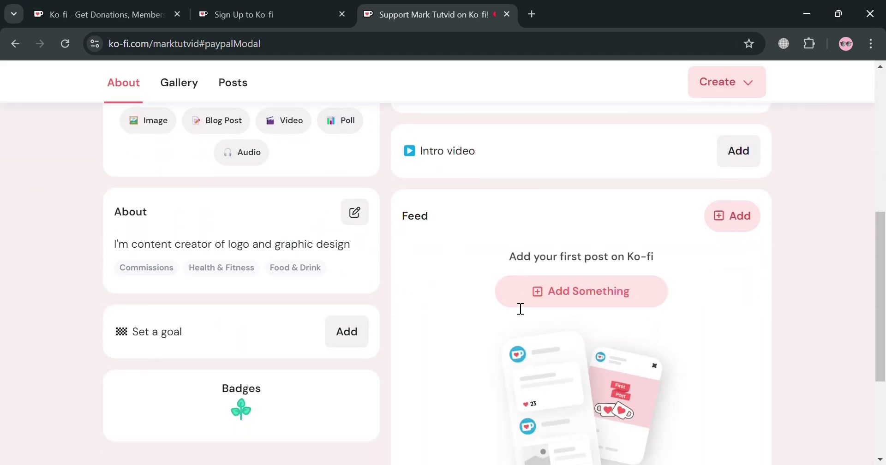
scroll(450, 353, "down", 2)
scroll(508, 349, "up", 3)
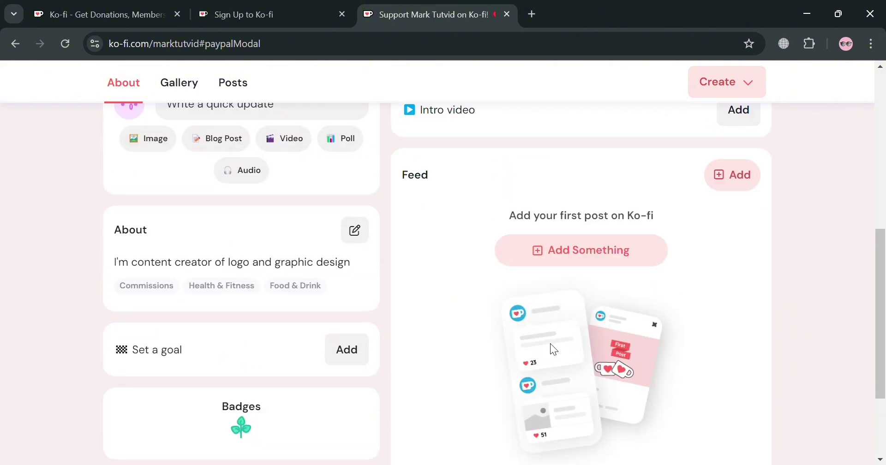
scroll(328, 364, "up", 6)
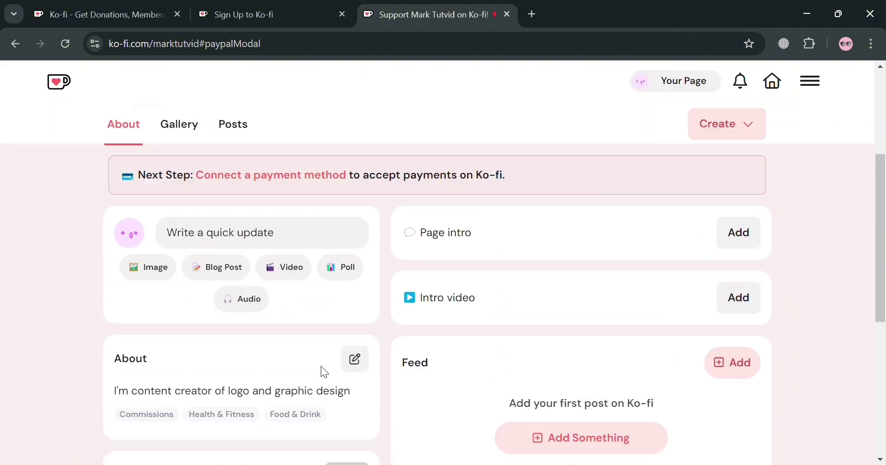
Step: Browse the Gallery and Posts sections, then return to About
left_click(187, 236)
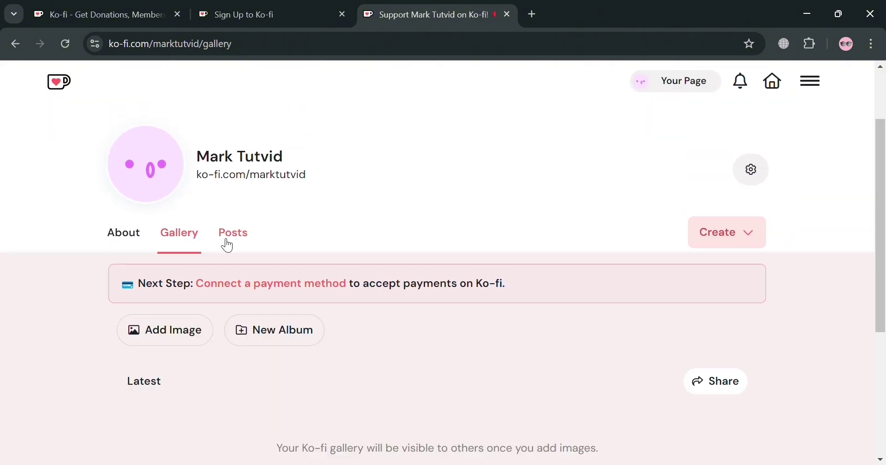
left_click(240, 245)
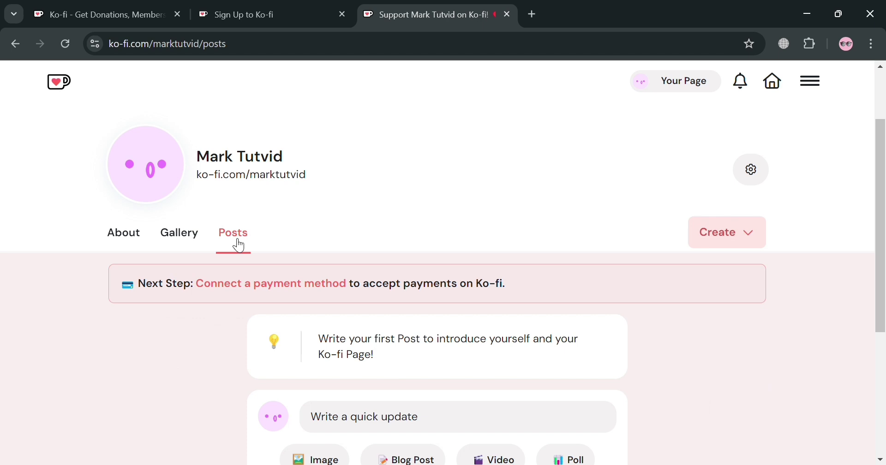
left_click(139, 249)
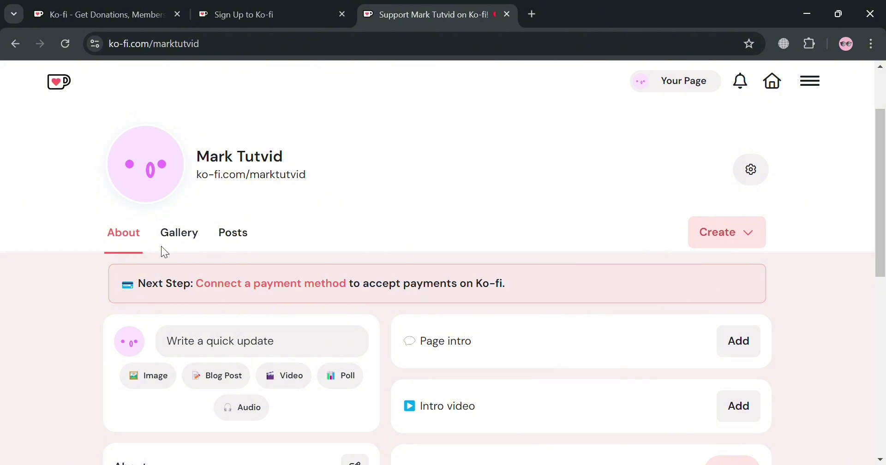
left_click(810, 85)
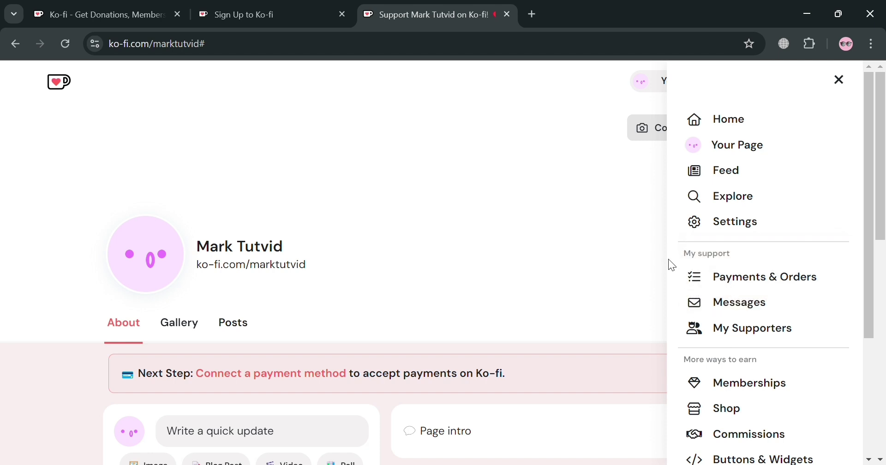
Step: Choose Shop from the side menu to reach the Shop Setup payments card
scroll(731, 293, "down", 3)
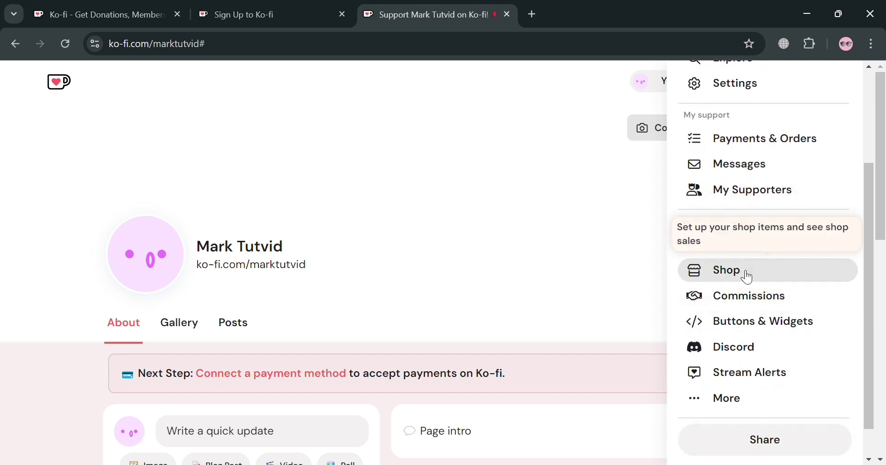
left_click(752, 277)
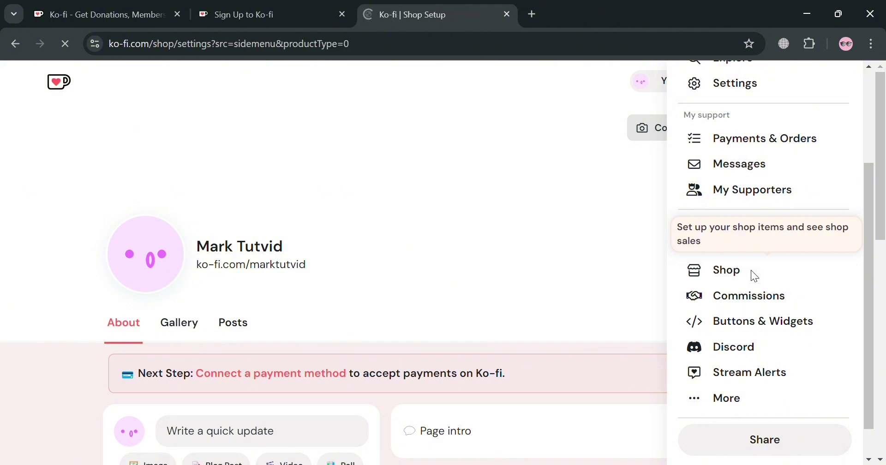
scroll(470, 324, "down", 2)
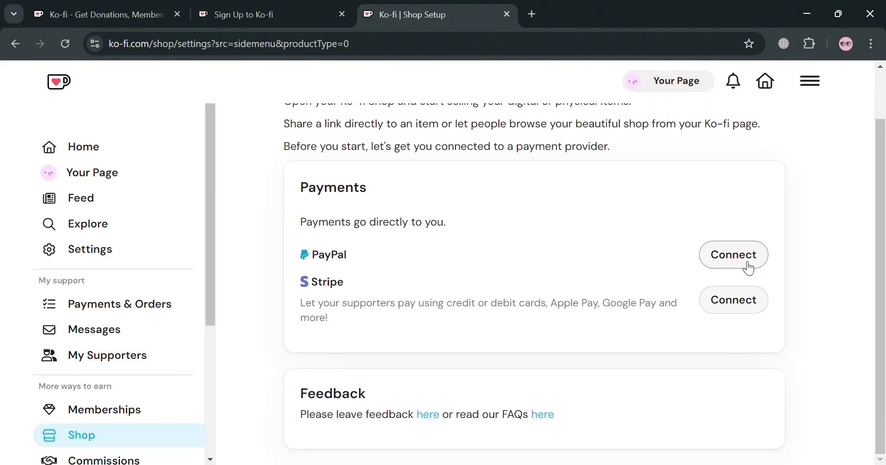
Step: Back out of Stripe and link PayPal as the shop's payment provider
left_click(748, 314)
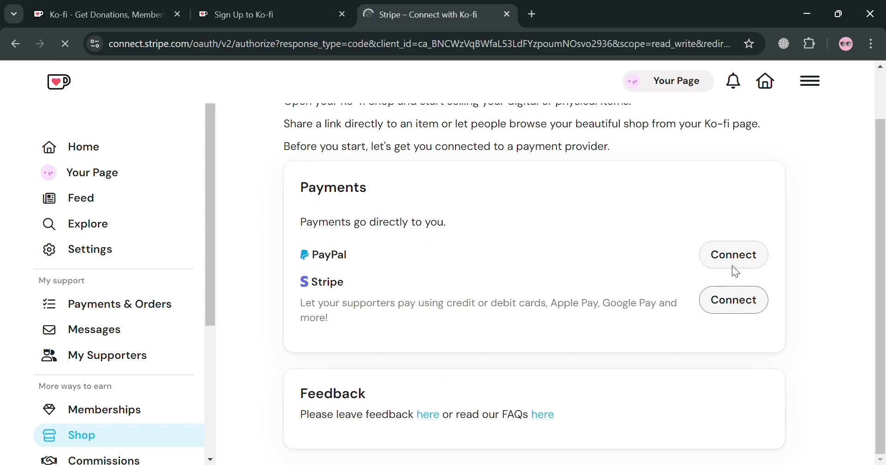
left_click(24, 51)
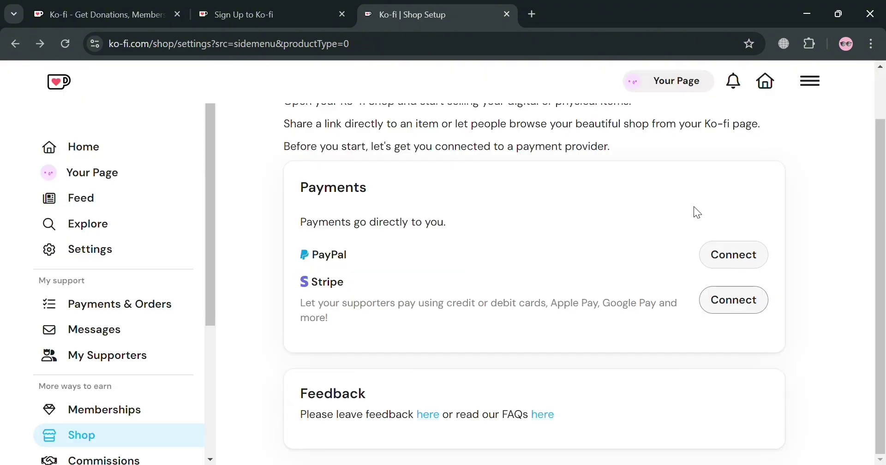
left_click(742, 254)
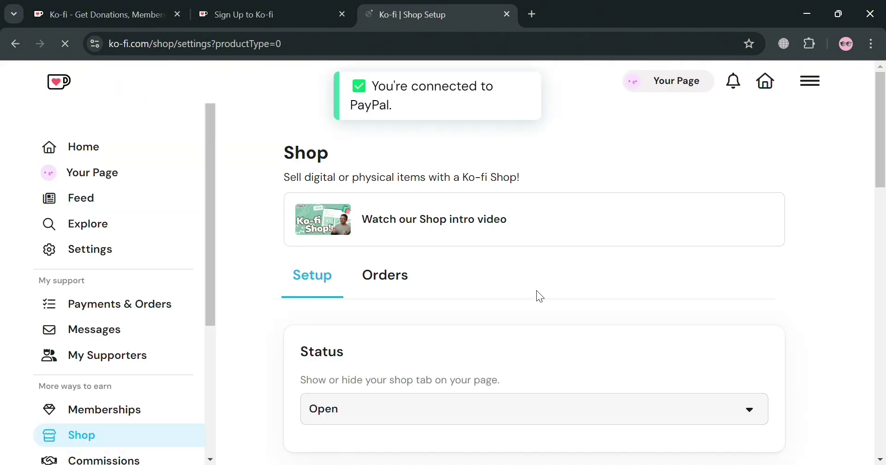
scroll(461, 310, "down", 3)
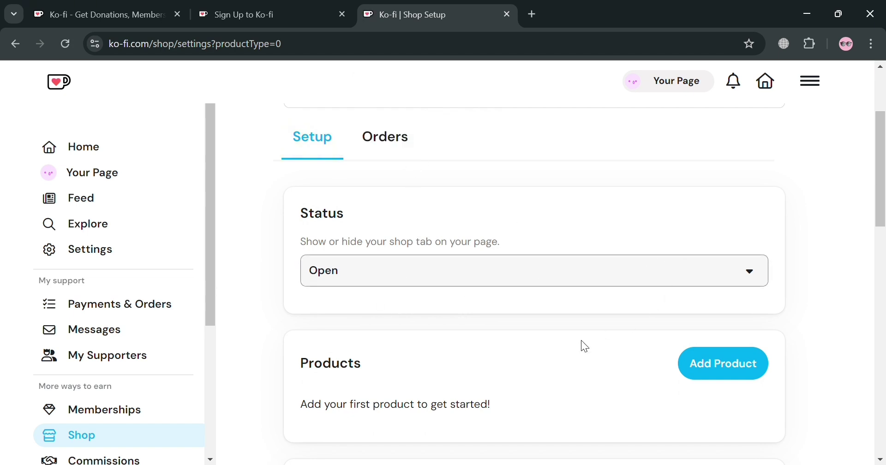
scroll(664, 318, "down", 3)
Step: Add a Digital item product named 'Logo Template' and continue to its full form
left_click(715, 226)
left_click(577, 166)
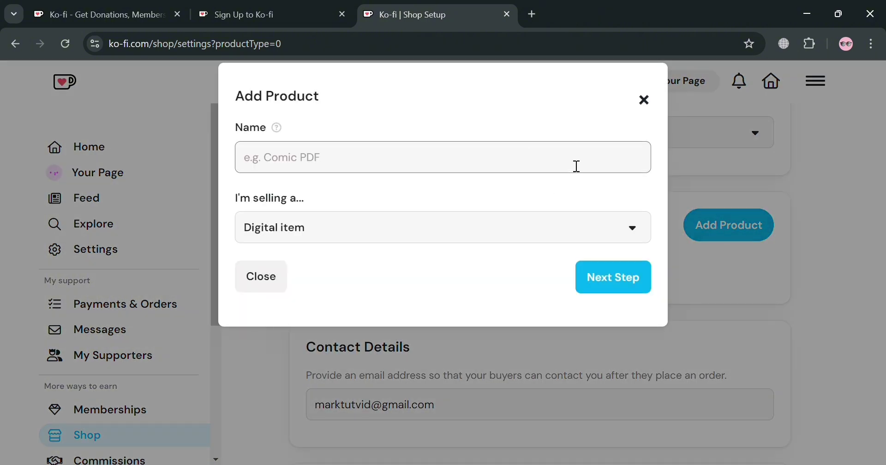
type("Logo Template")
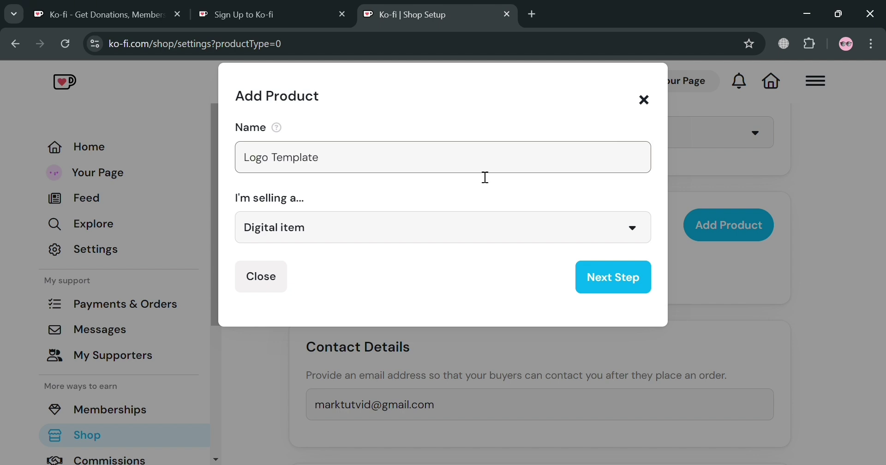
left_click(461, 226)
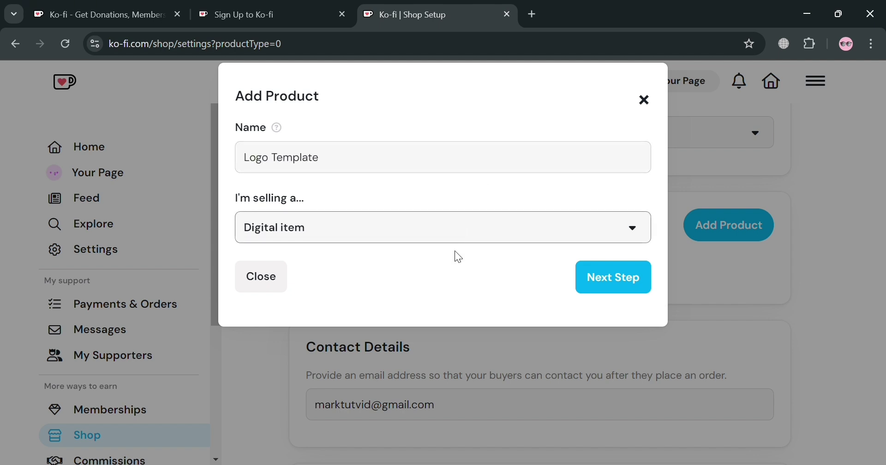
left_click(623, 294)
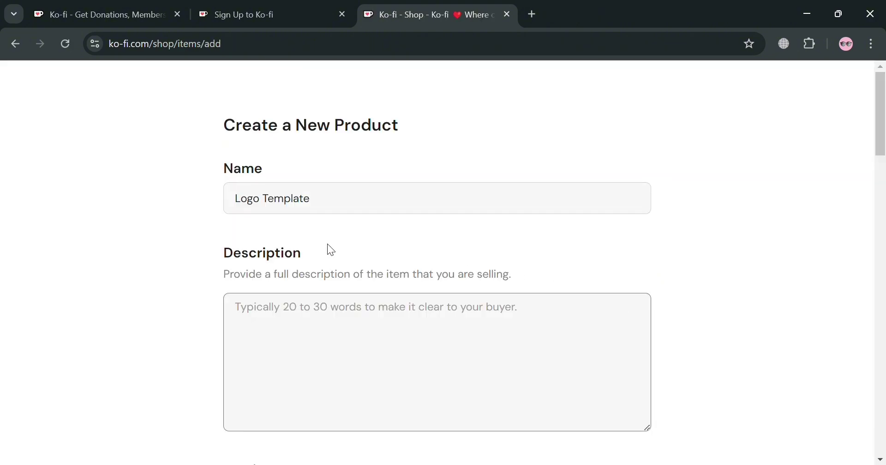
Step: Enter 'Limited Edition Canva Logo Template' as the product description
left_click(336, 327)
scroll(330, 325, "down", 3)
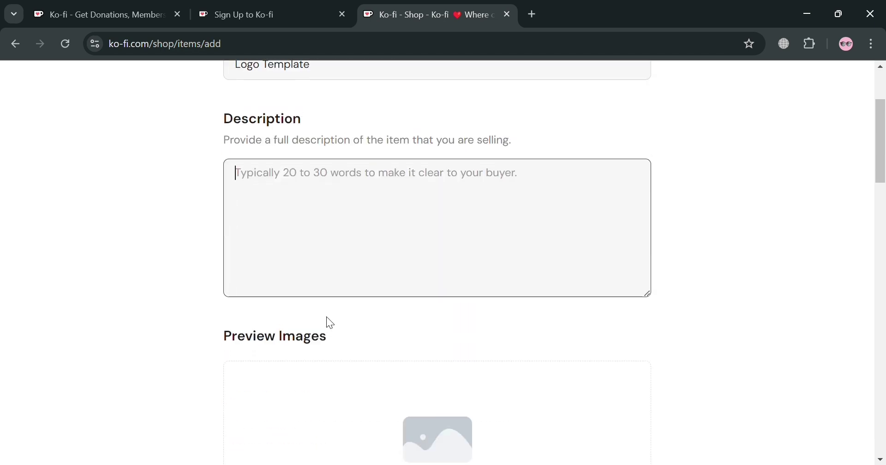
scroll(327, 323, "up", 3)
type("Limi")
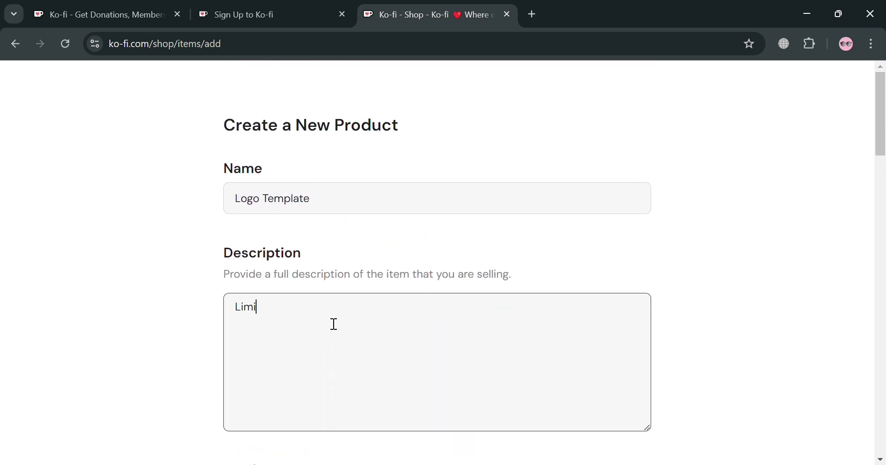
type("ted Edition Ca")
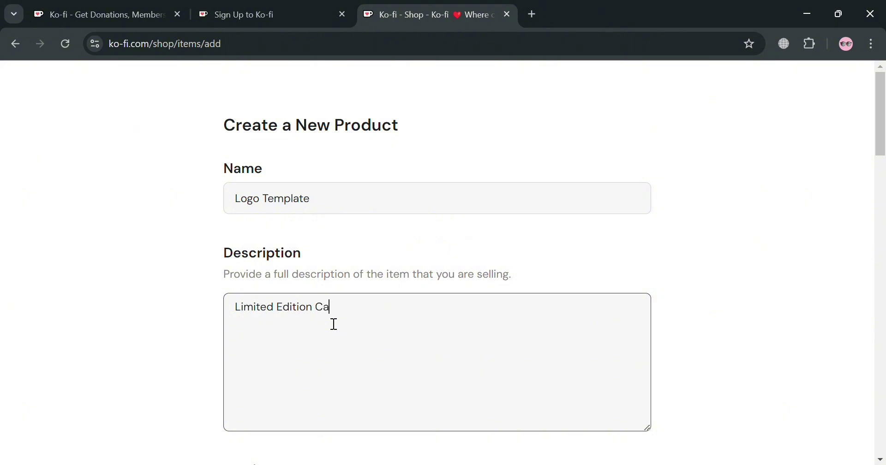
type("nva Logo Template")
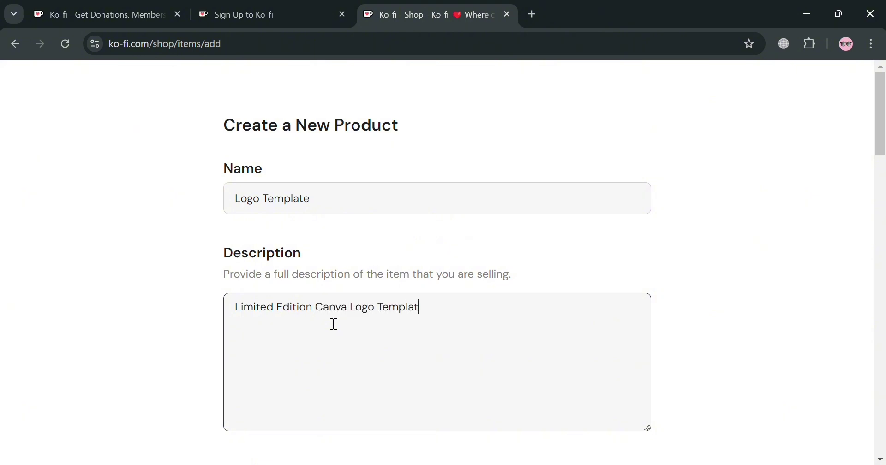
scroll(334, 324, "down", 3)
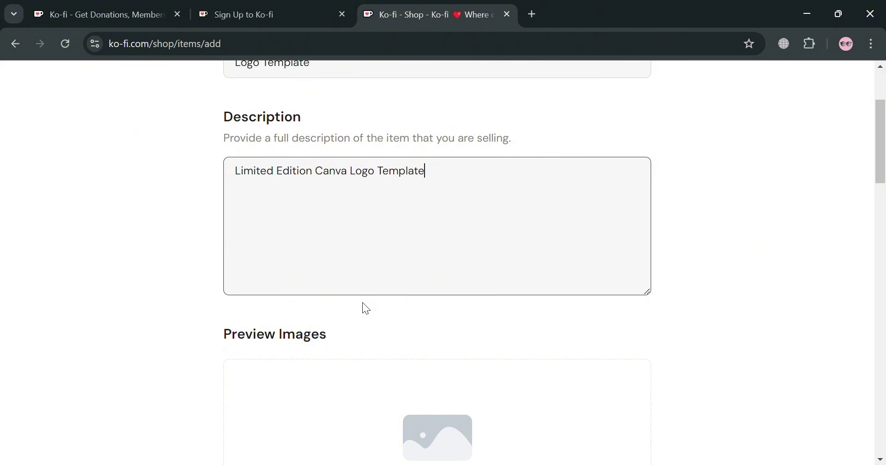
scroll(362, 307, "down", 3)
Step: Upload the round 'Thank You for Shopping' badge as the product's preview image
left_click(415, 342)
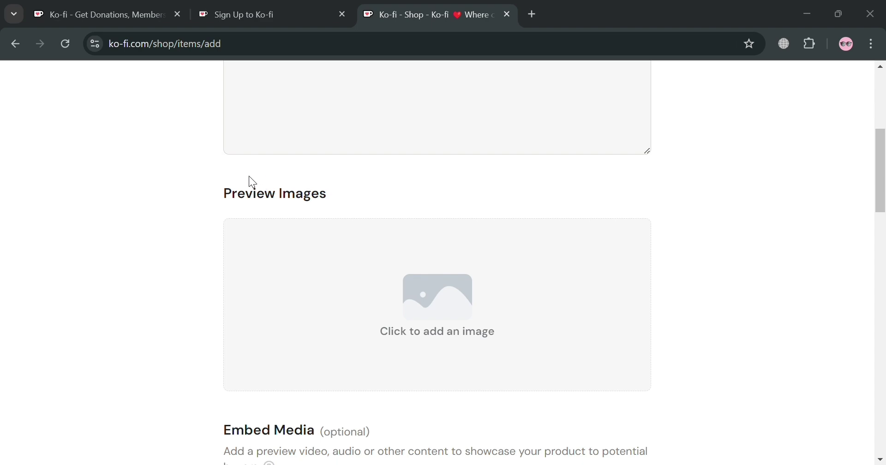
scroll(490, 321, "down", 4)
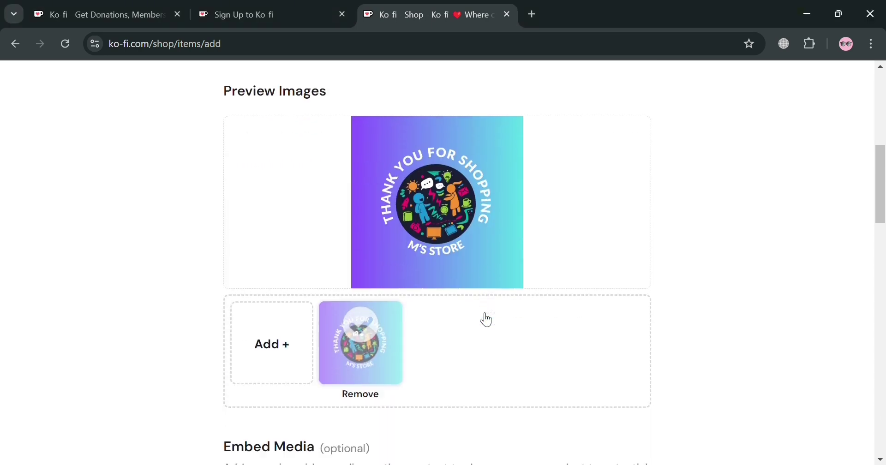
scroll(468, 304, "down", 5)
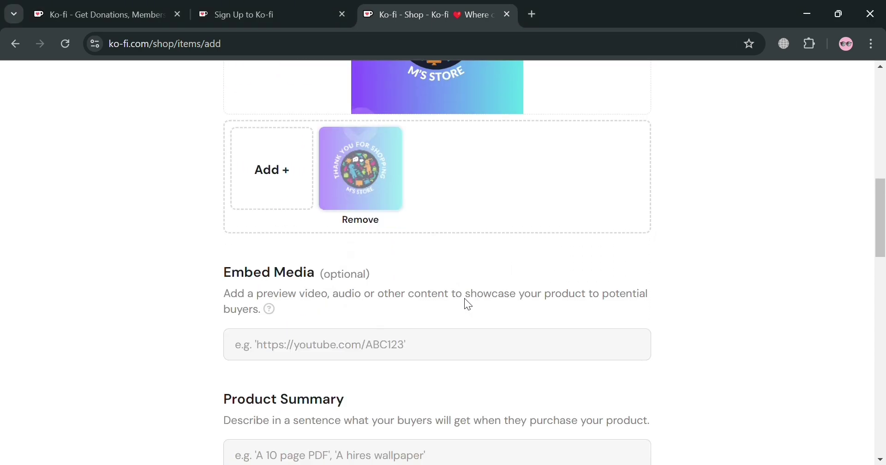
left_click(381, 216)
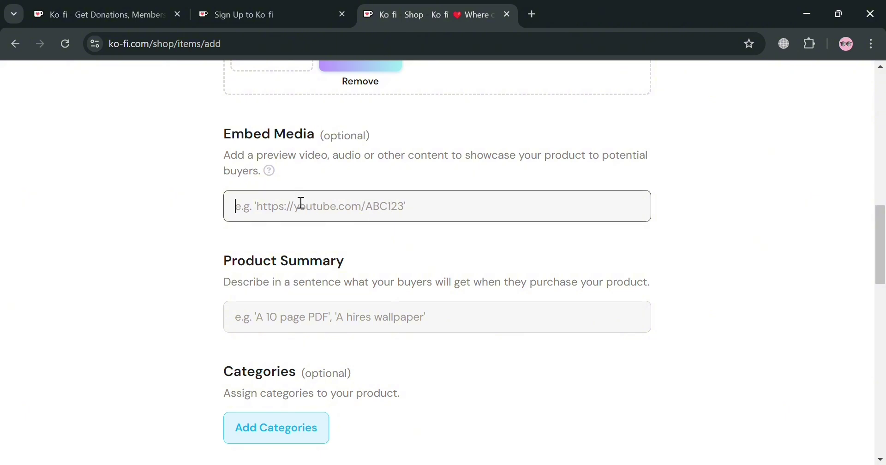
left_click(340, 323)
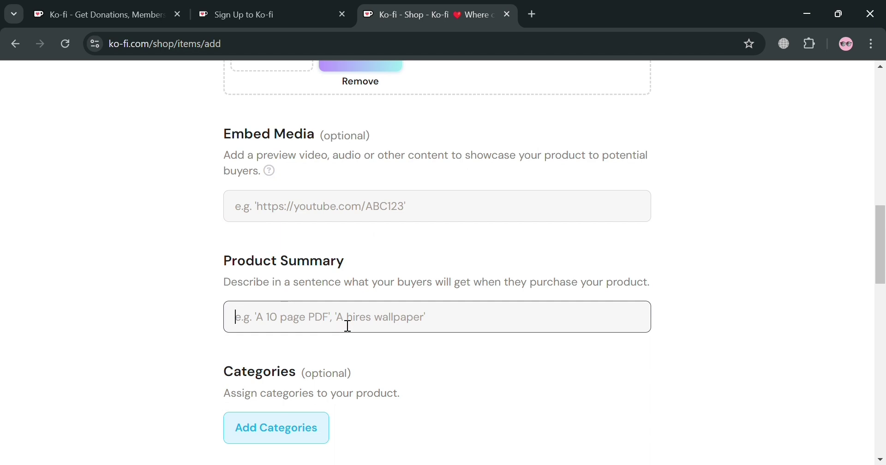
scroll(364, 359, "down", 2)
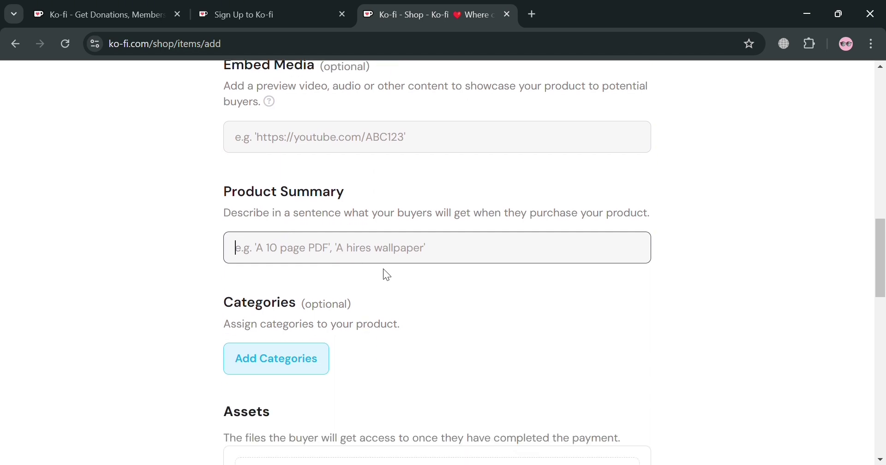
Step: Enter the product summary 'A pdf file conattaisns the customizable logo template'
type("A pdf file con")
type("at")
type("tais")
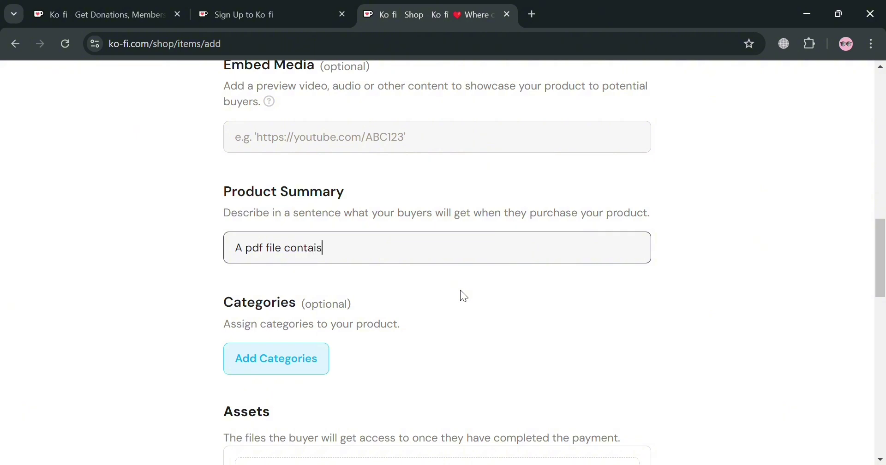
key("BackSpace")
type("ns the customiza")
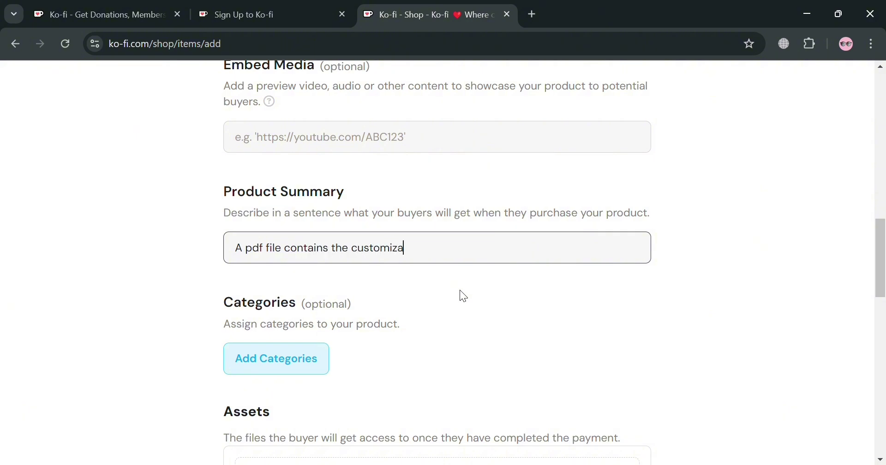
type("ble logo template")
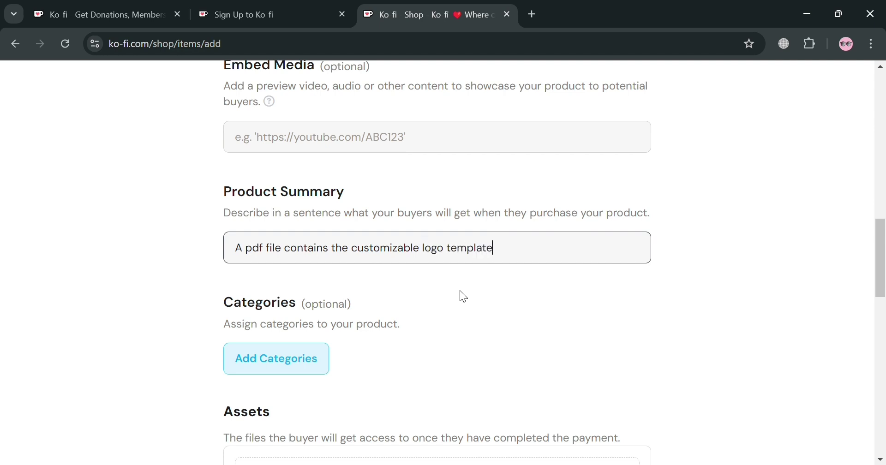
left_click(296, 362)
scroll(305, 323, "down", 3)
Step: Create and assign the categories canva, logo, design and creative, then save them
left_click(323, 224)
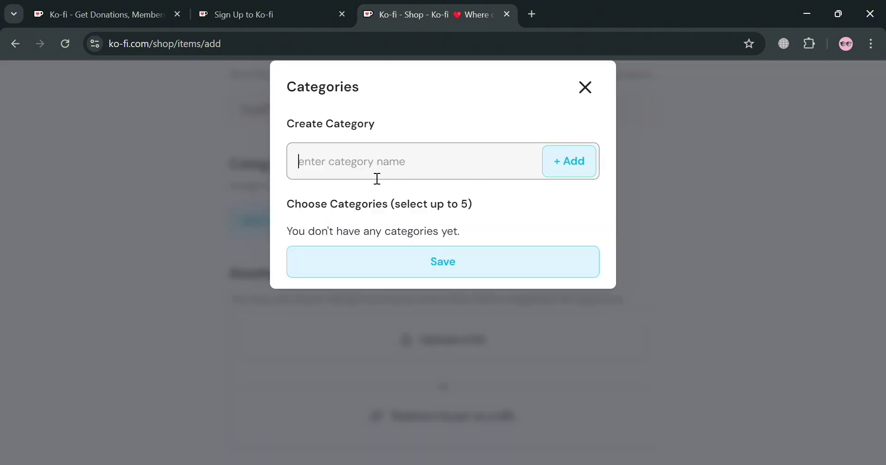
type("canva")
key("Return")
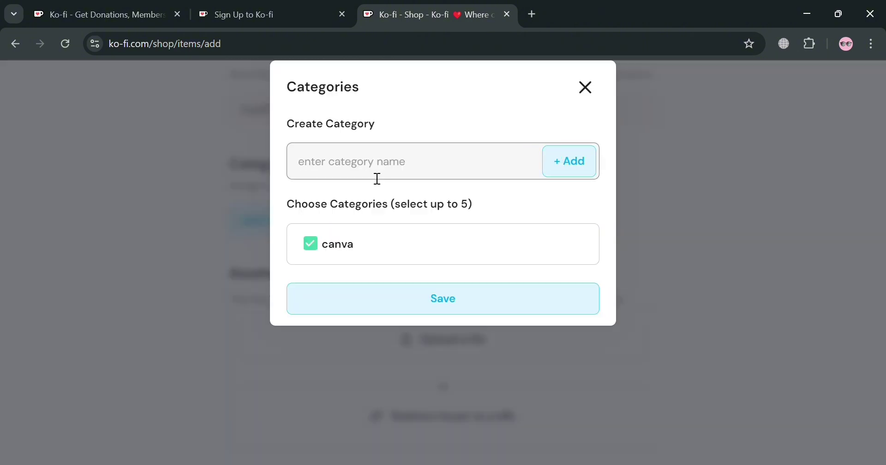
type("logo")
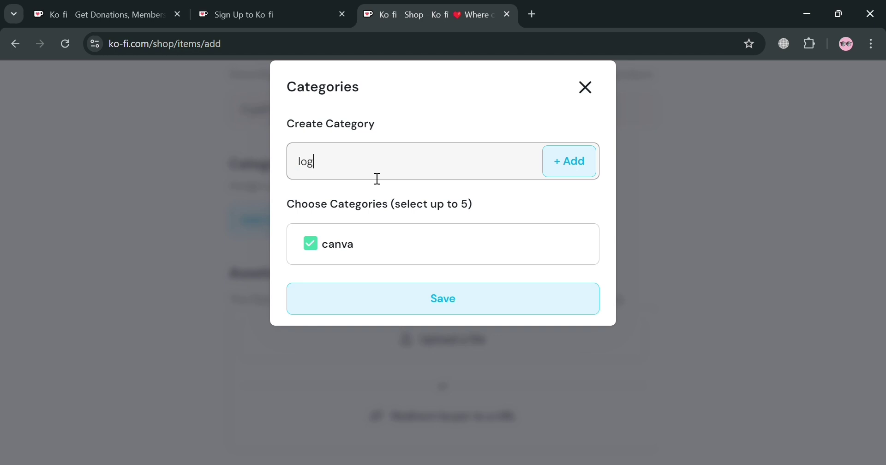
key("Return")
type("gr")
key("BackSpace")
key("BackSpace")
type("design")
key("Return")
type("creative")
key("Return")
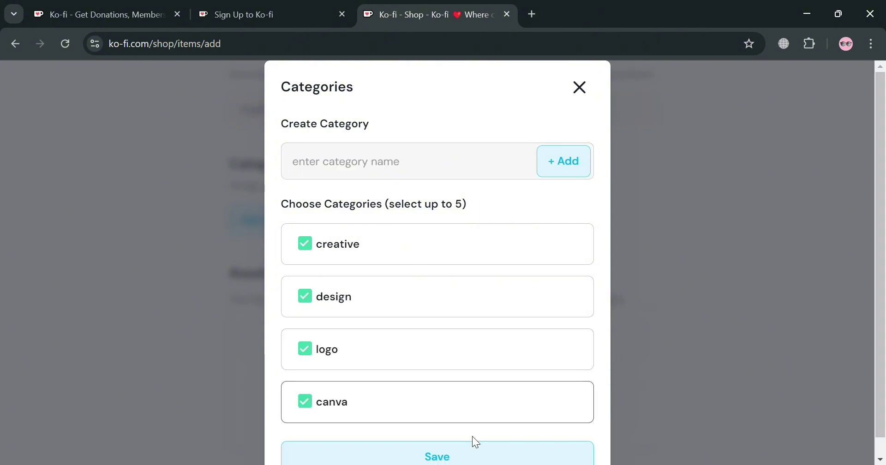
left_click(471, 455)
scroll(408, 332, "down", 4)
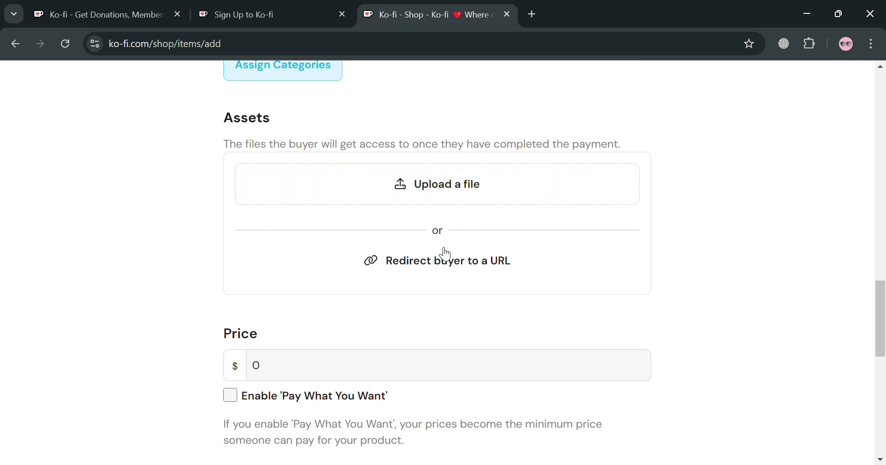
Step: Attach the file buyers receive after paying, keeping file delivery rather than a redirect link
left_click(433, 196)
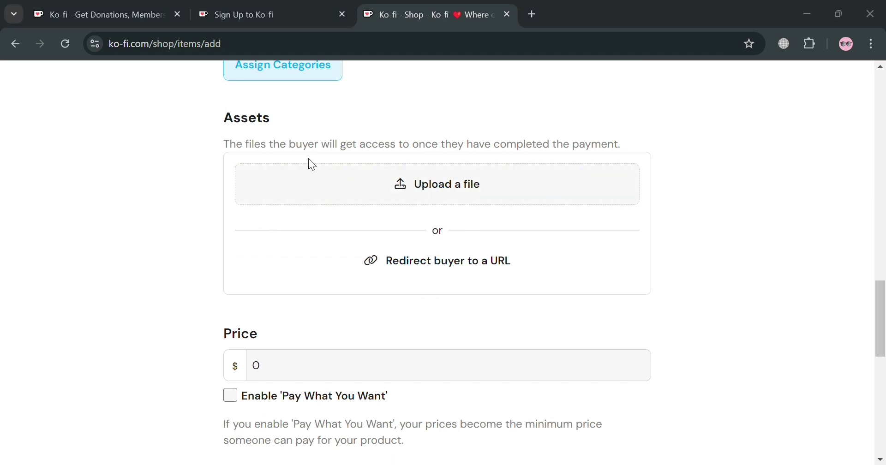
key("Return")
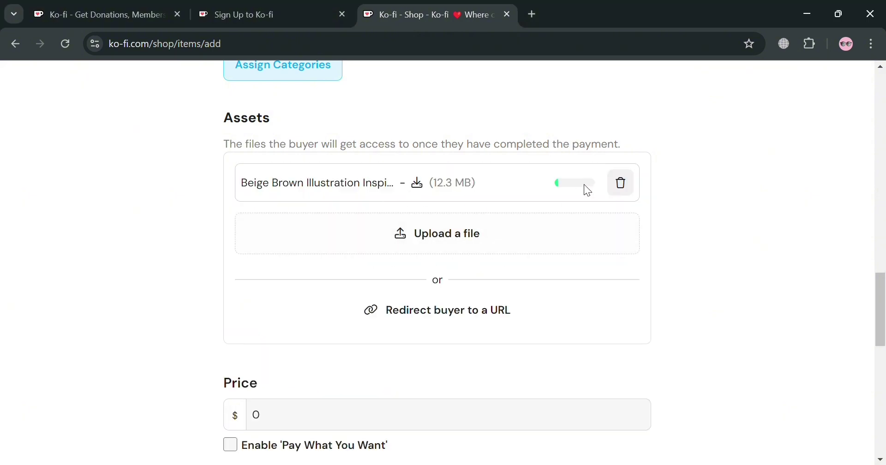
left_click(431, 311)
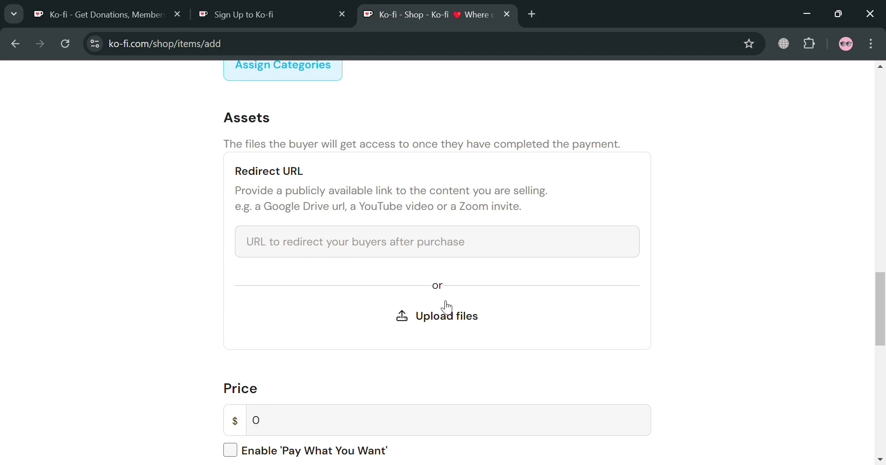
left_click(446, 316)
Step: Change the product price from 0 to $4.99
scroll(409, 321, "down", 6)
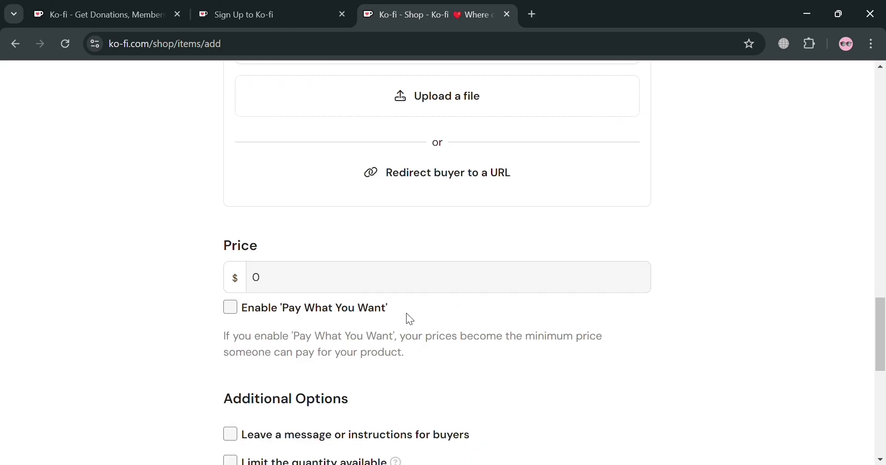
scroll(400, 204, "up", 6)
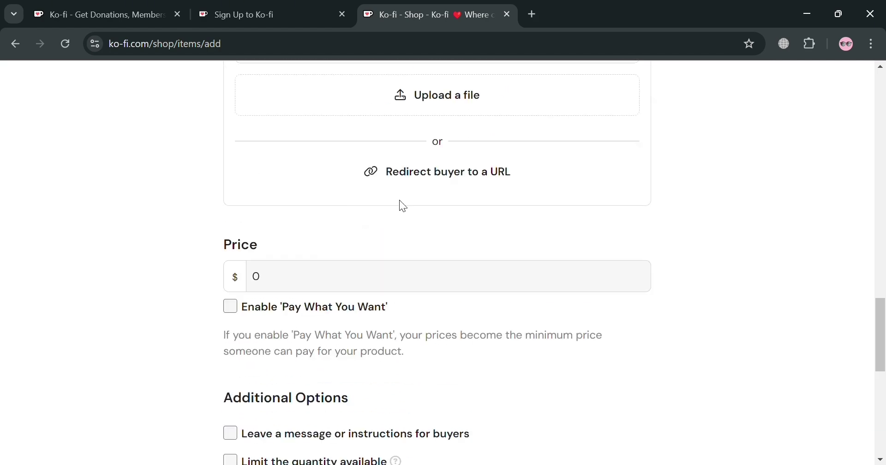
scroll(517, 202, "down", 3)
left_click(307, 282)
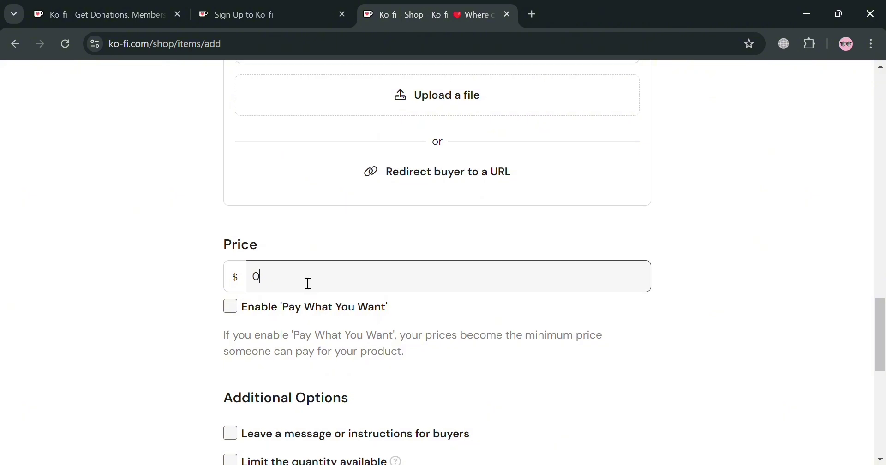
key("BackSpace")
type("4.99")
scroll(340, 362, "down", 3)
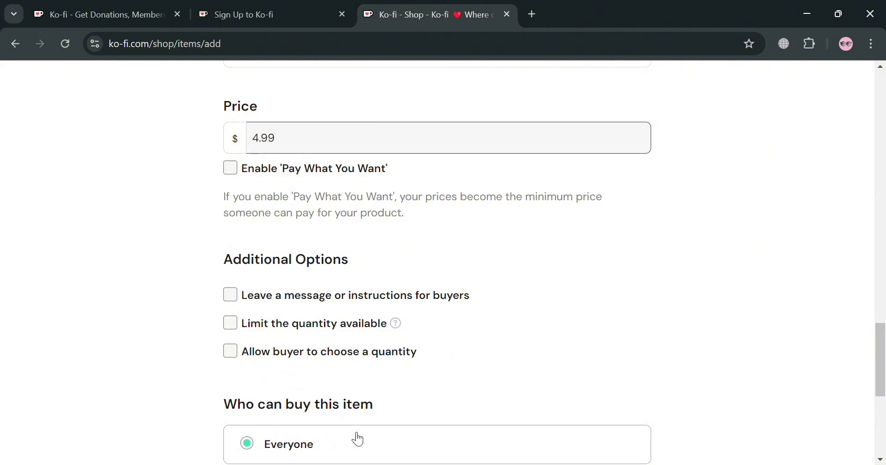
Step: Enable a buyer message reading 'Thank you for buying my product. Enjoy!'
left_click(237, 302)
scroll(323, 323, "down", 2)
left_click(336, 324)
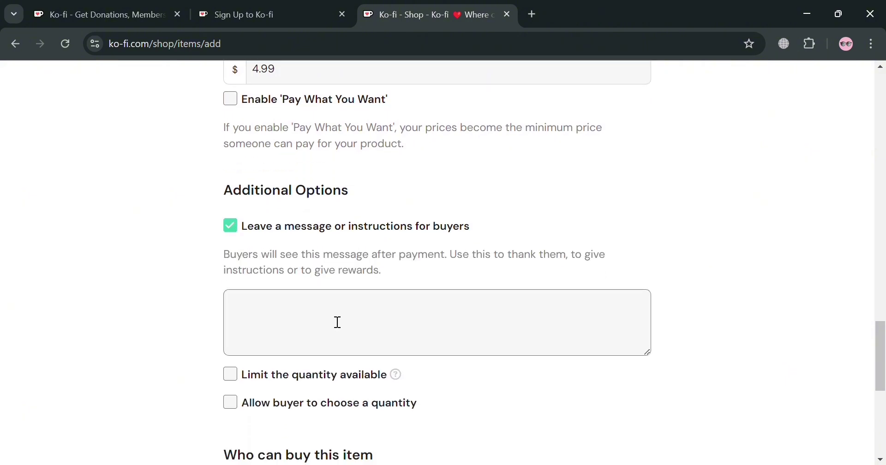
left_click(338, 322)
type("Thank yo")
key("BackSpace")
type("or buying my")
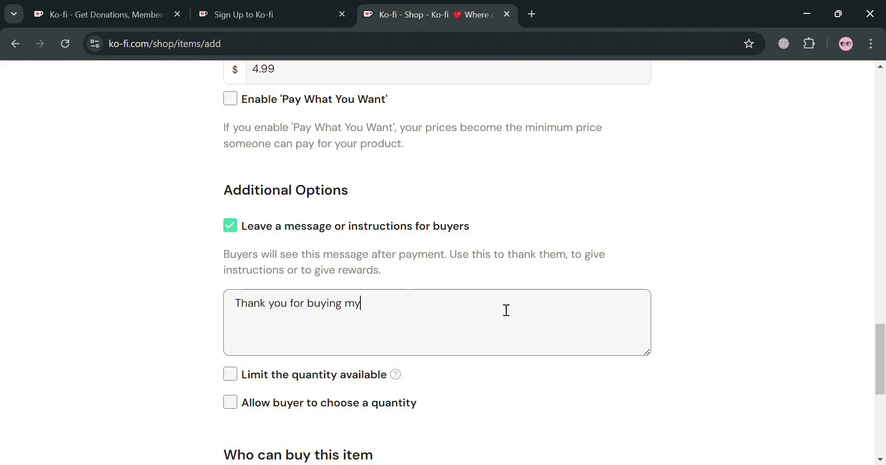
type(" product. Enjoy!")
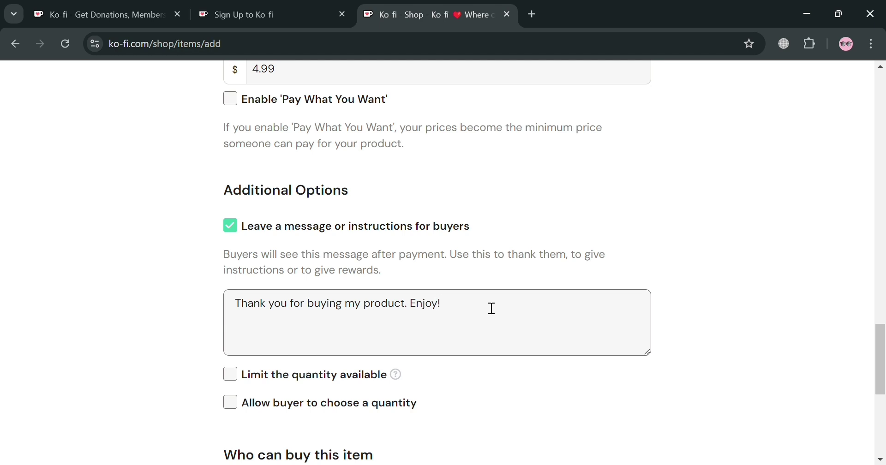
Step: Limit the product's available quantity to 10, leaving buyer quantity choice off
left_click(231, 375)
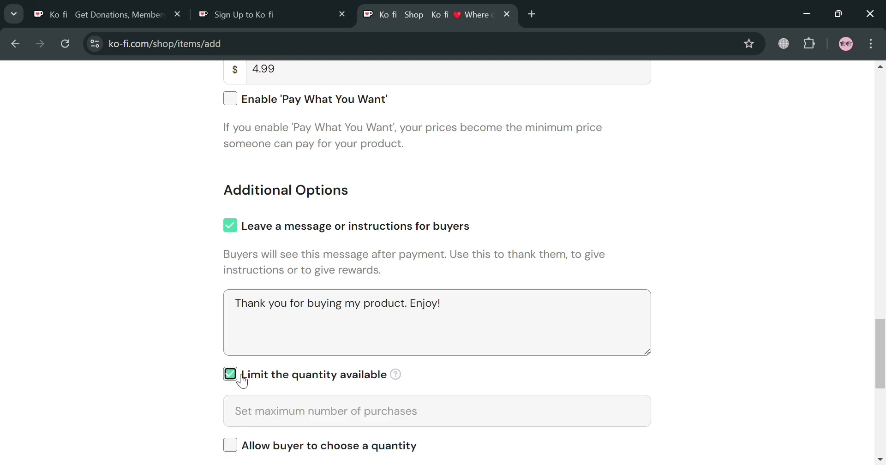
left_click(313, 409)
scroll(312, 409, "down", 2)
key("BackSpace")
key("BackSpace")
type("10")
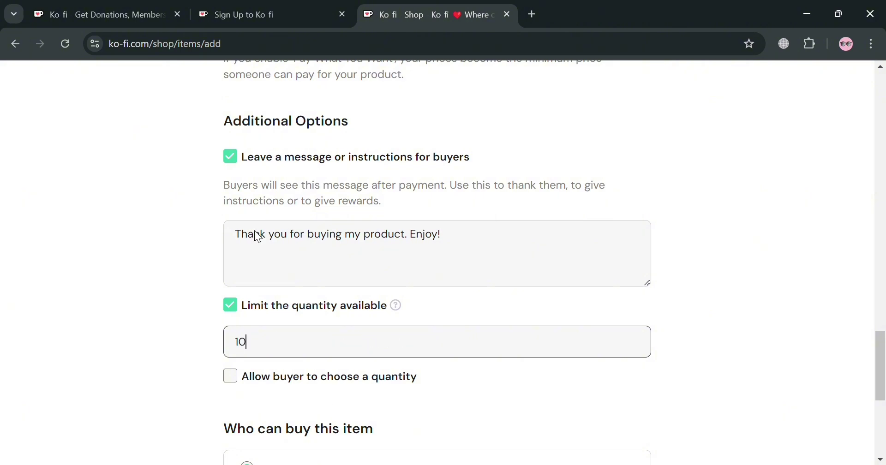
left_click(244, 393)
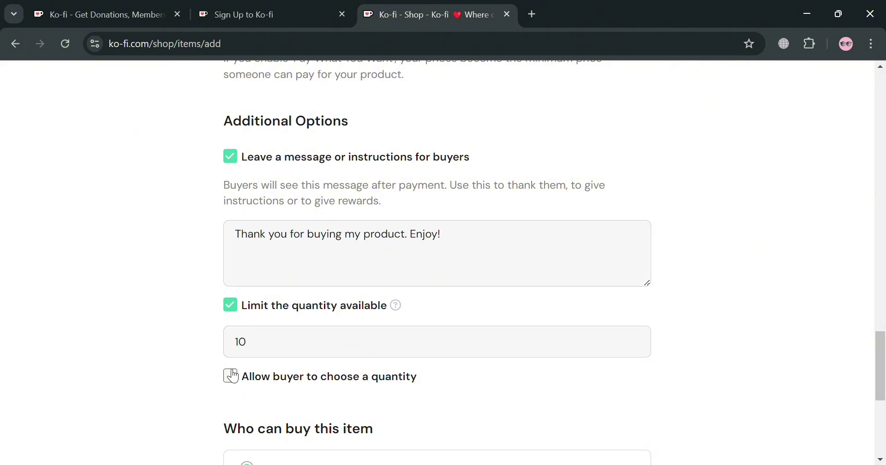
left_click(232, 382)
scroll(236, 384, "down", 3)
left_click(233, 248)
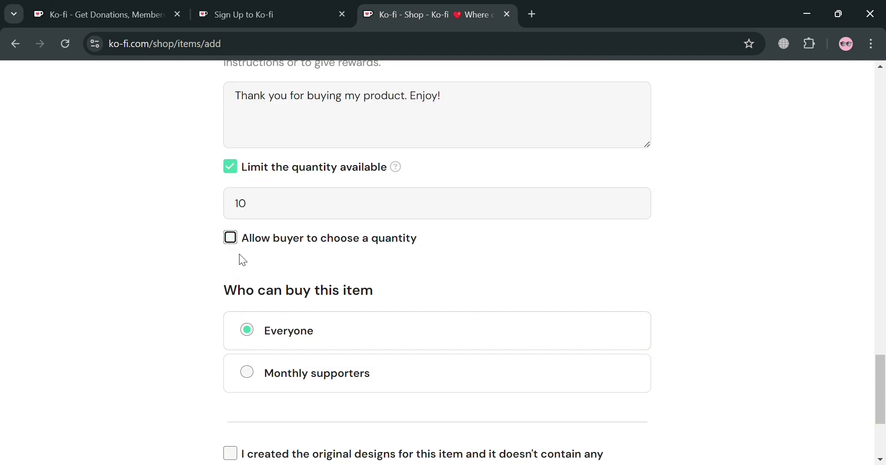
Step: Tick the declaration that the designs are original and allowed
scroll(320, 351, "down", 2)
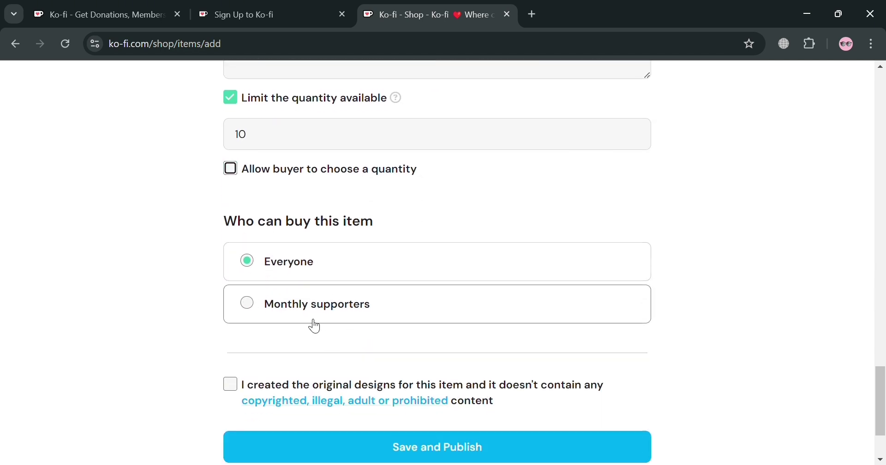
scroll(315, 326, "down", 2)
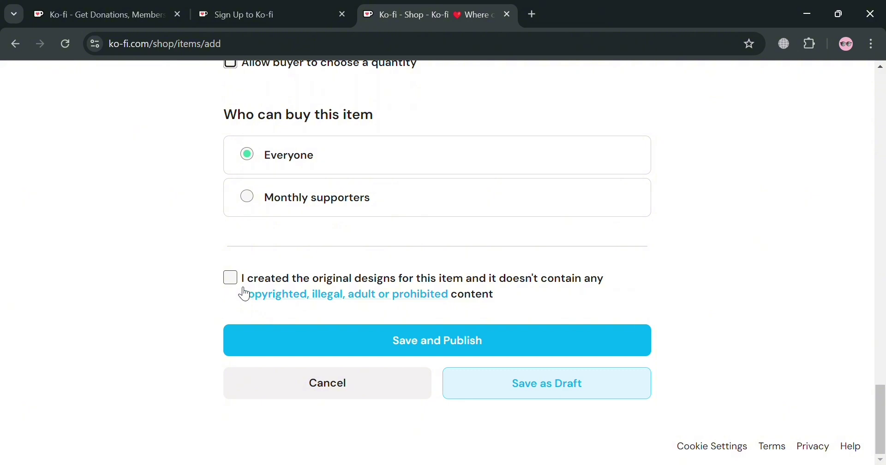
left_click(231, 278)
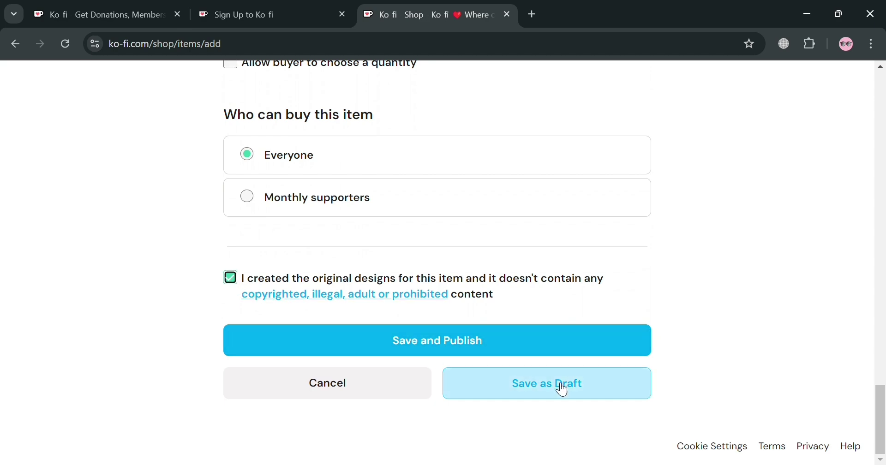
scroll(558, 383, "up", 3)
scroll(549, 367, "up", 20)
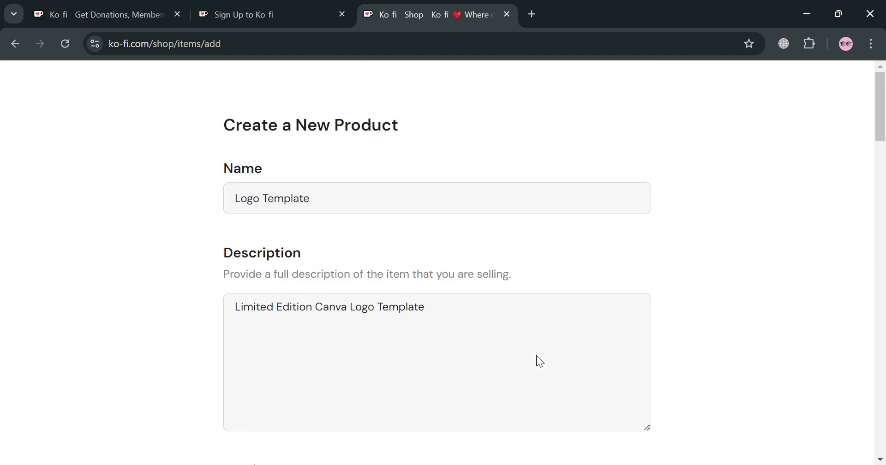
scroll(542, 360, "down", 20)
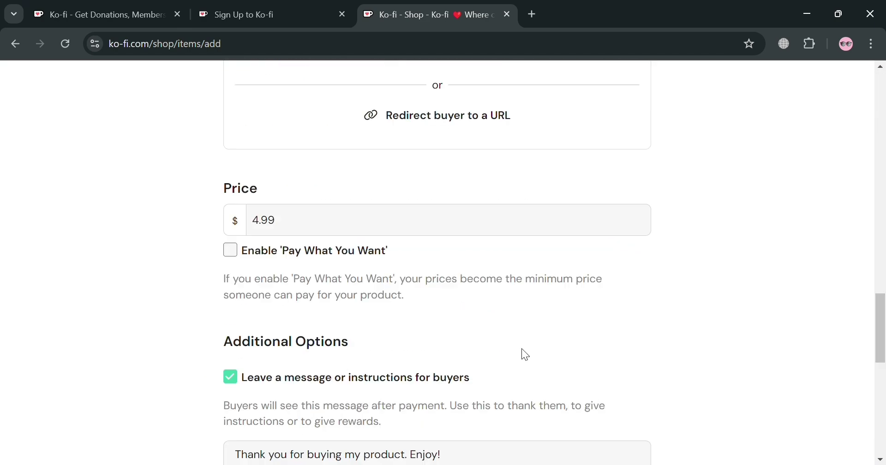
Step: Save and publish the product, then copy its share link
left_click(472, 348)
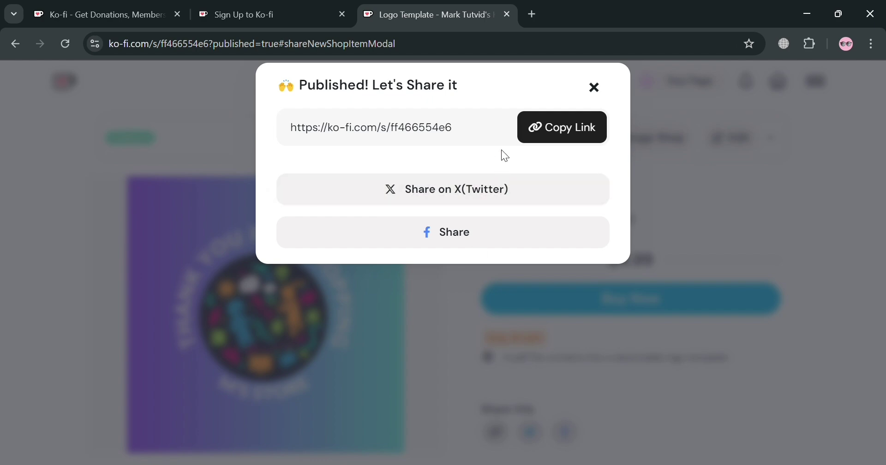
left_click(566, 140)
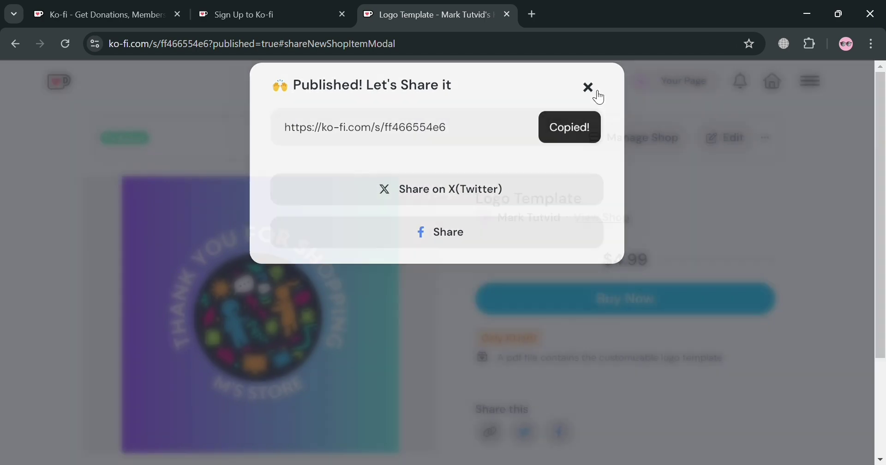
left_click(595, 88)
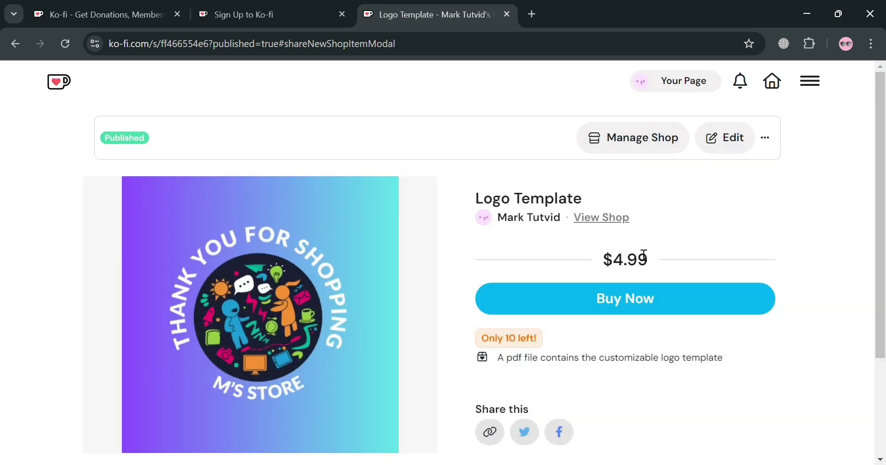
scroll(661, 277, "down", 2)
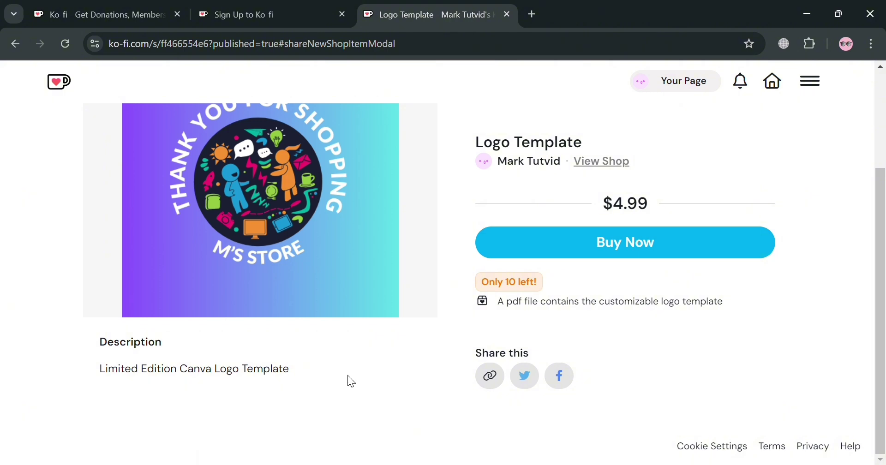
scroll(481, 387, "up", 2)
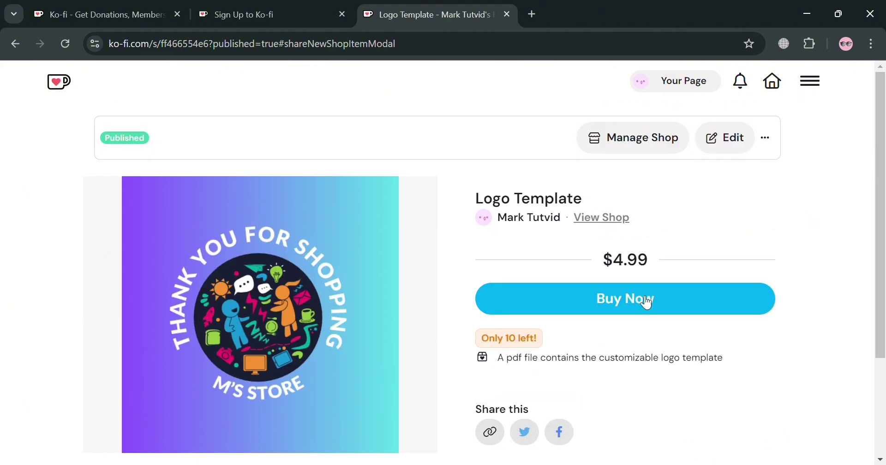
Step: Check the product's more-actions menu, then buy the product as a test
left_click(765, 137)
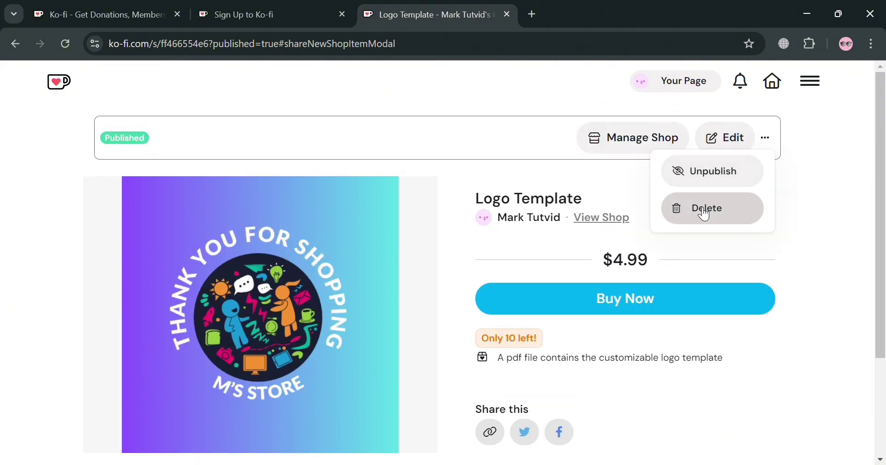
left_click(630, 184)
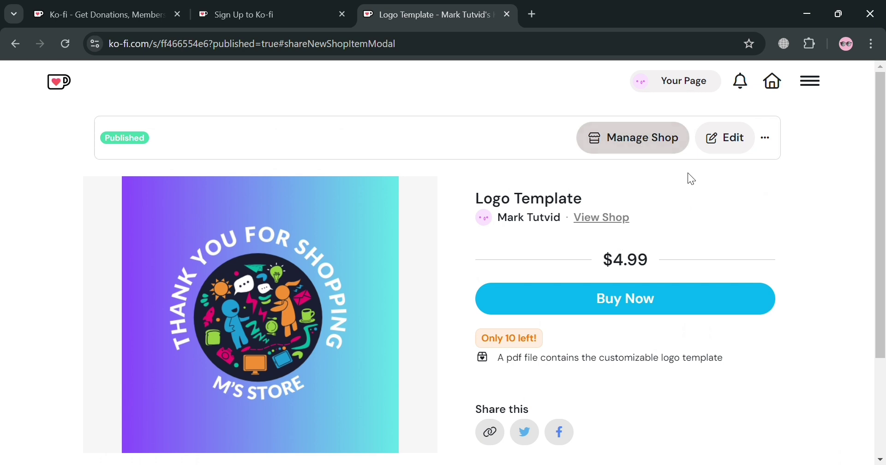
left_click(625, 311)
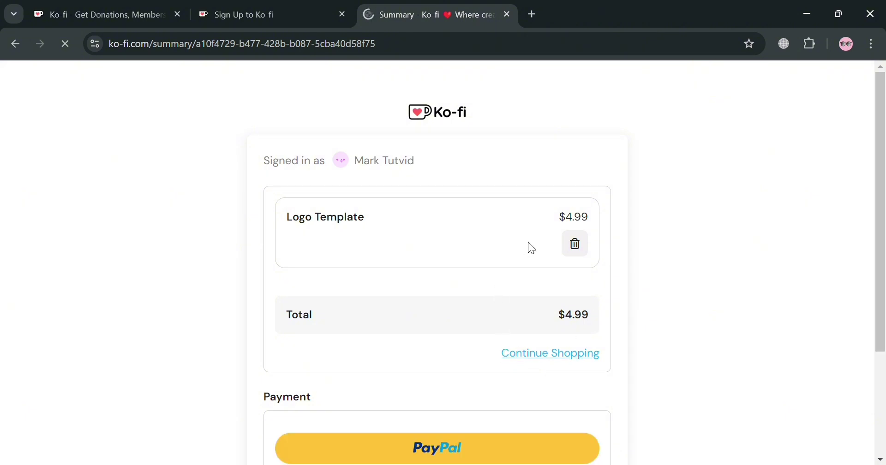
Step: Review the $4.99 checkout summary, then return to the product page
scroll(575, 269, "down", 1)
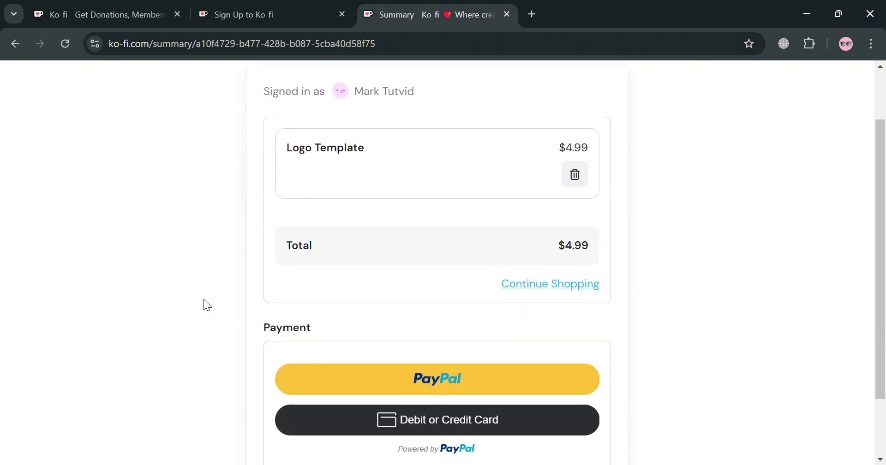
scroll(218, 317, "up", 1)
left_click(15, 45)
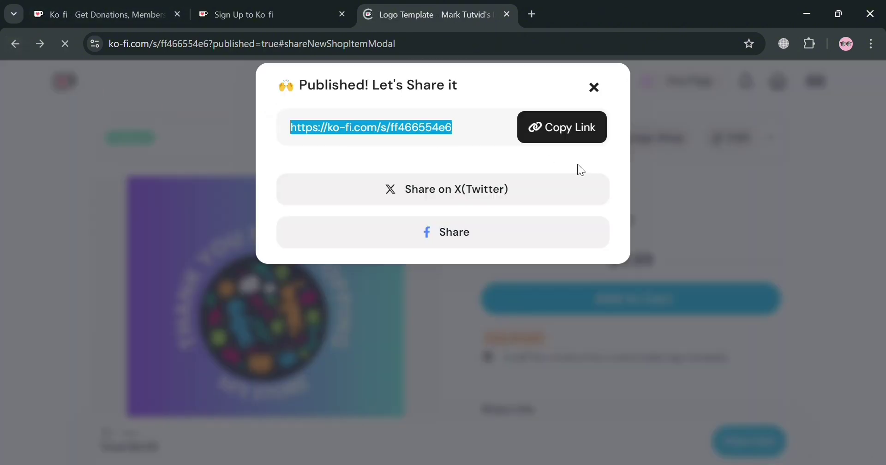
left_click(594, 90)
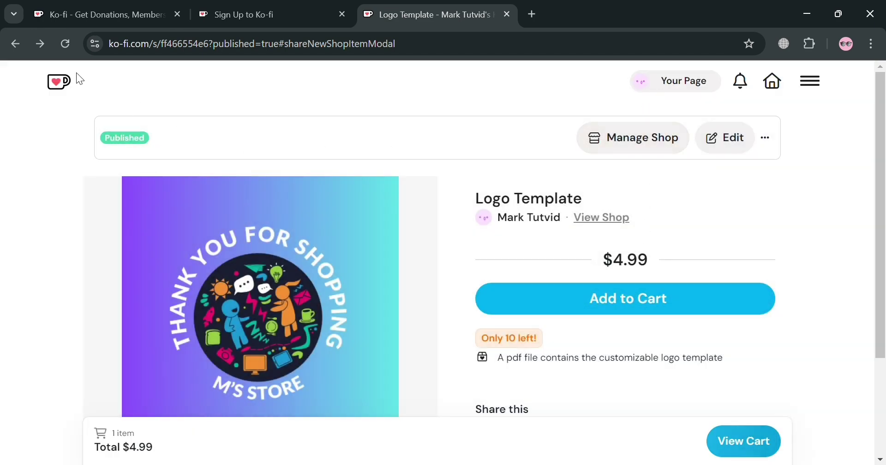
Step: Find Logo Template at $4.99 in Manage Shop and view its public page
left_click(624, 136)
scroll(367, 356, "down", 2)
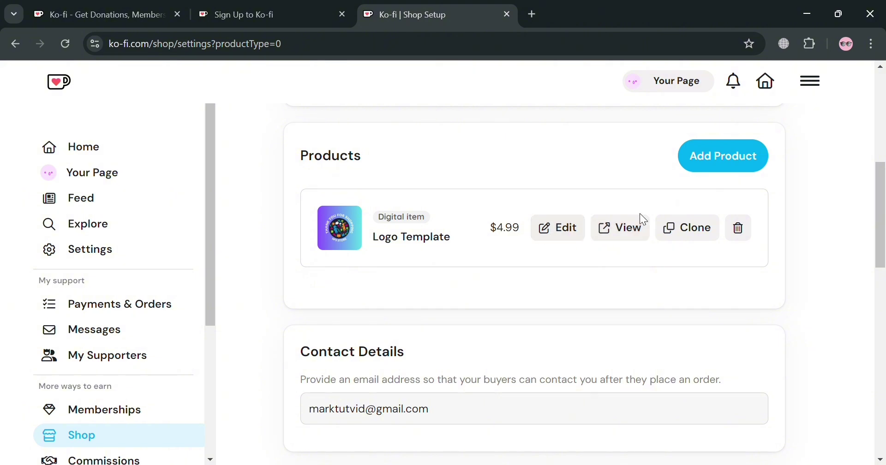
left_click(624, 228)
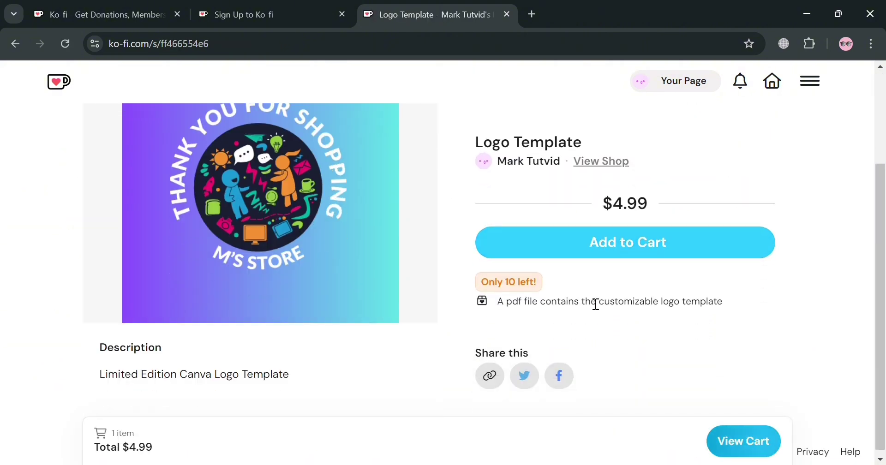
scroll(437, 384, "down", 2)
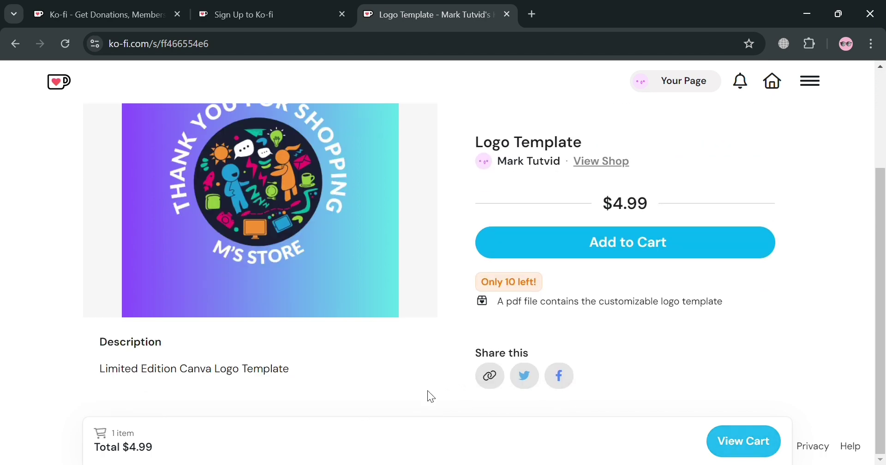